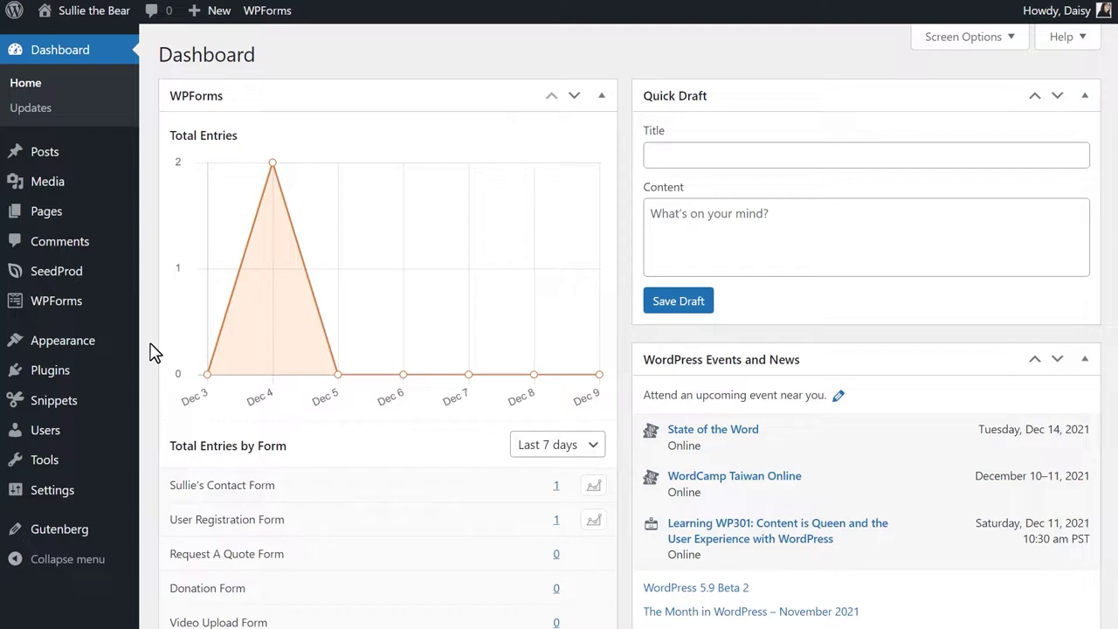
# Step: Install the Authorize.Net Addon from the WPForms Addons page so it shows Active
pyautogui.moveTo(118, 308)
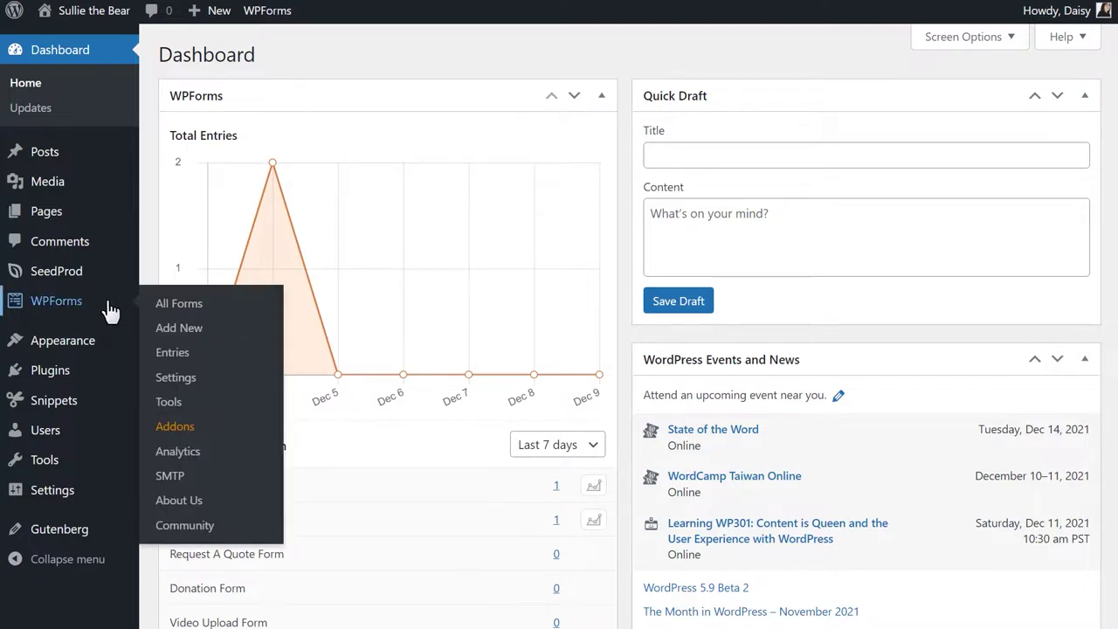
pyautogui.click(172, 426)
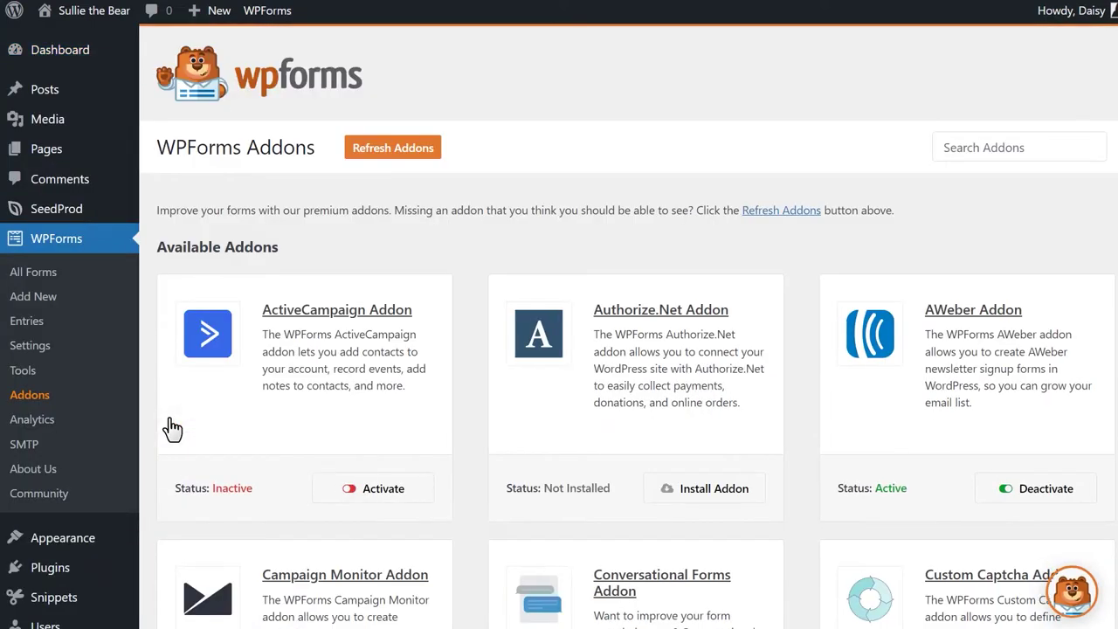
pyautogui.click(710, 500)
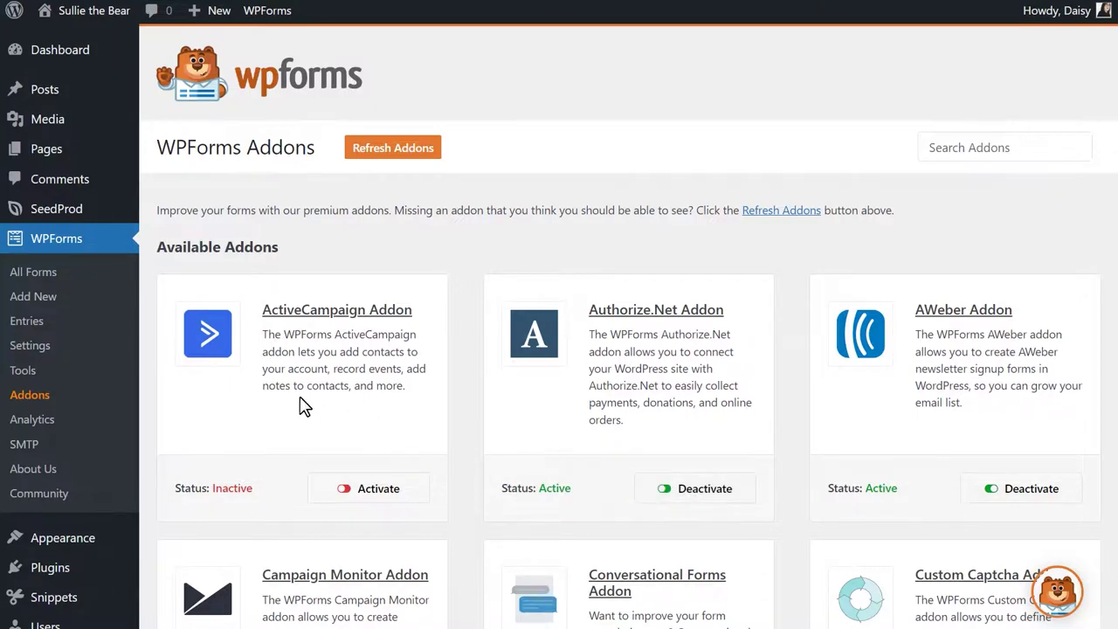
# Step: Check that WPForms Payments settings use U.S. Dollar and that the Authorize.Net credential fields are empty
pyautogui.click(64, 343)
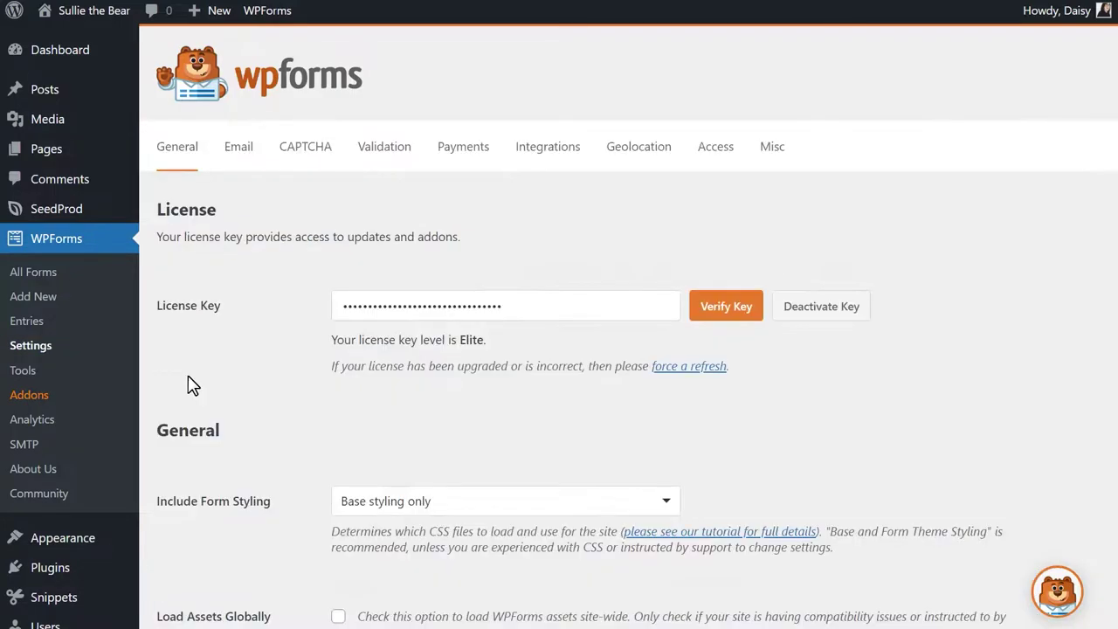
pyautogui.click(464, 156)
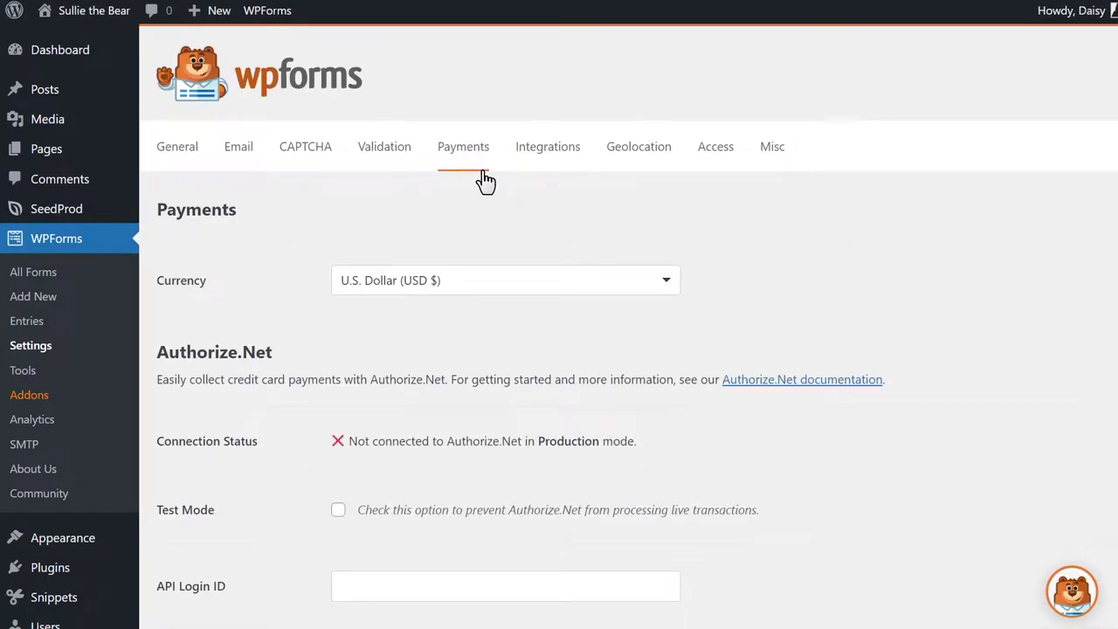
pyautogui.click(659, 279)
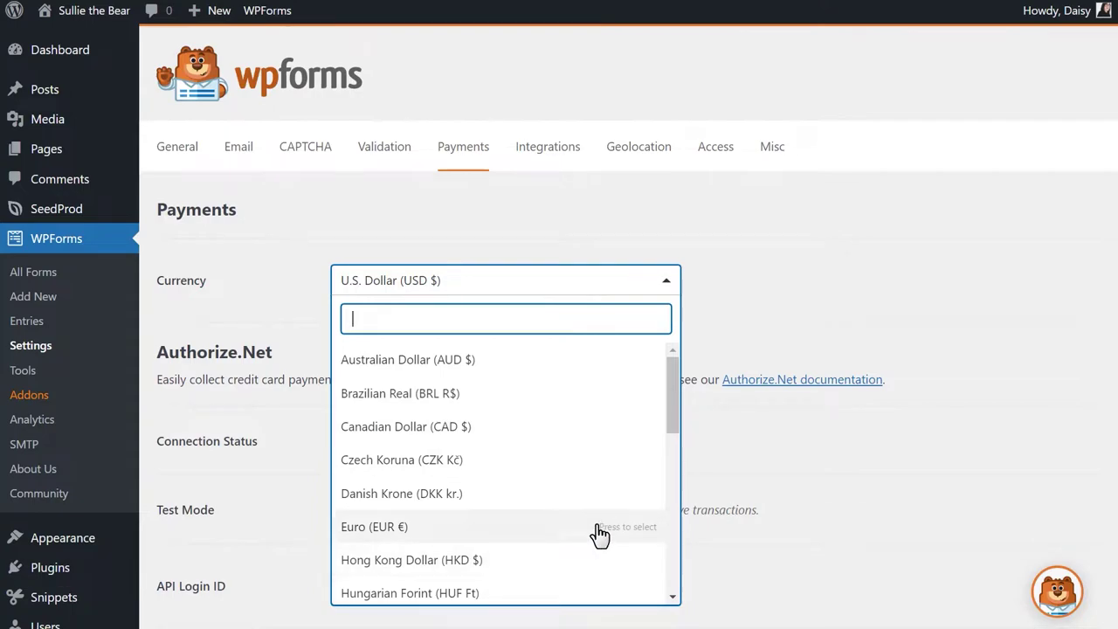
pyautogui.click(729, 281)
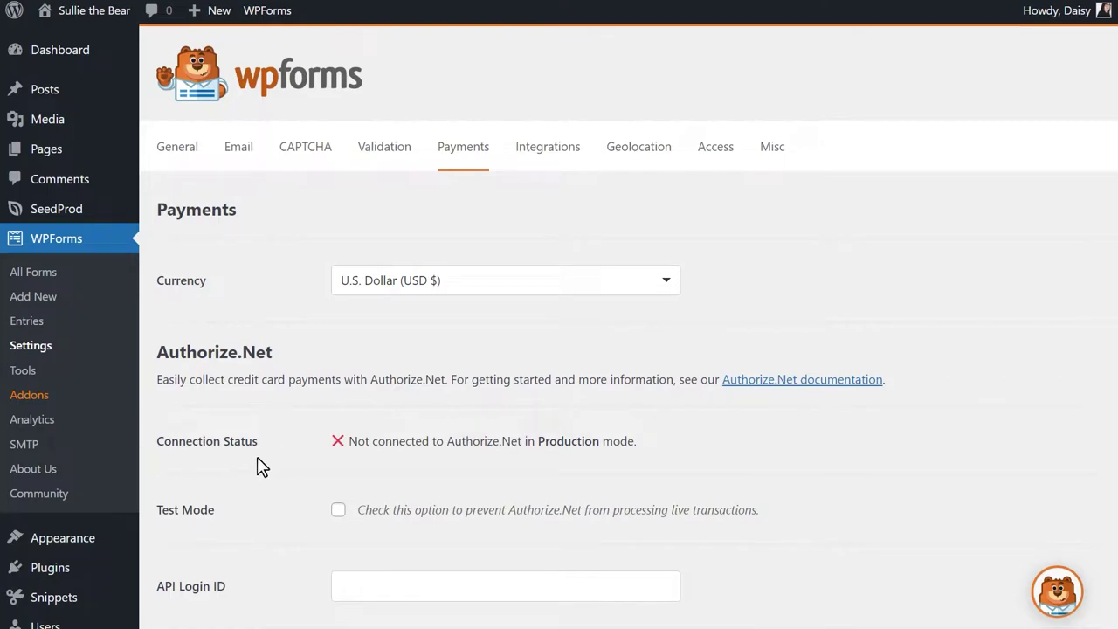
pyautogui.scroll(-2, 267, 462)
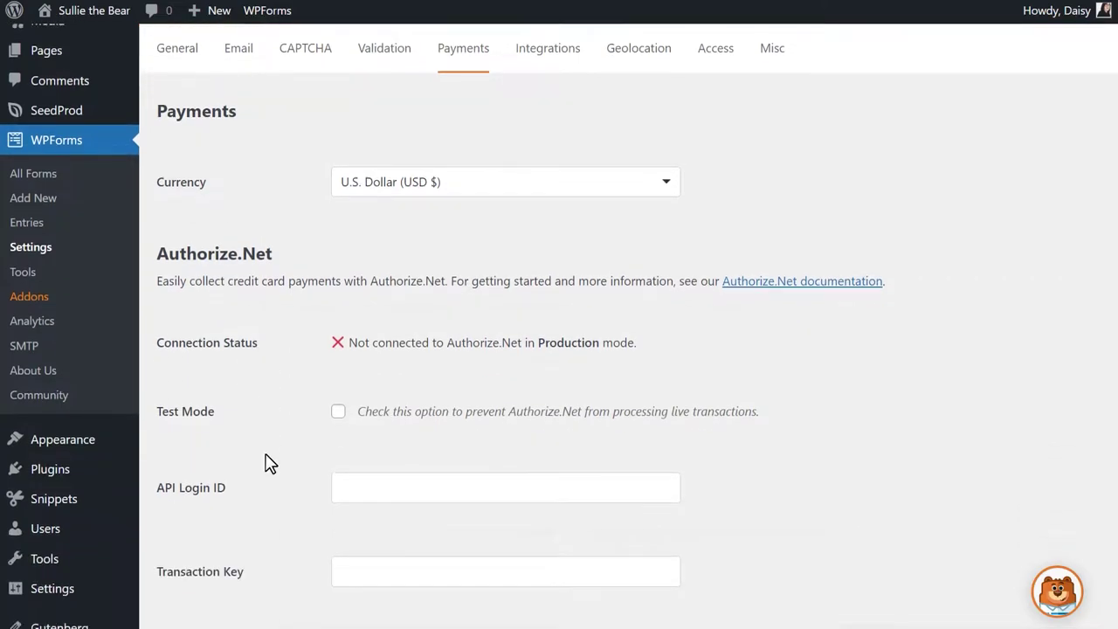
pyautogui.click(370, 399)
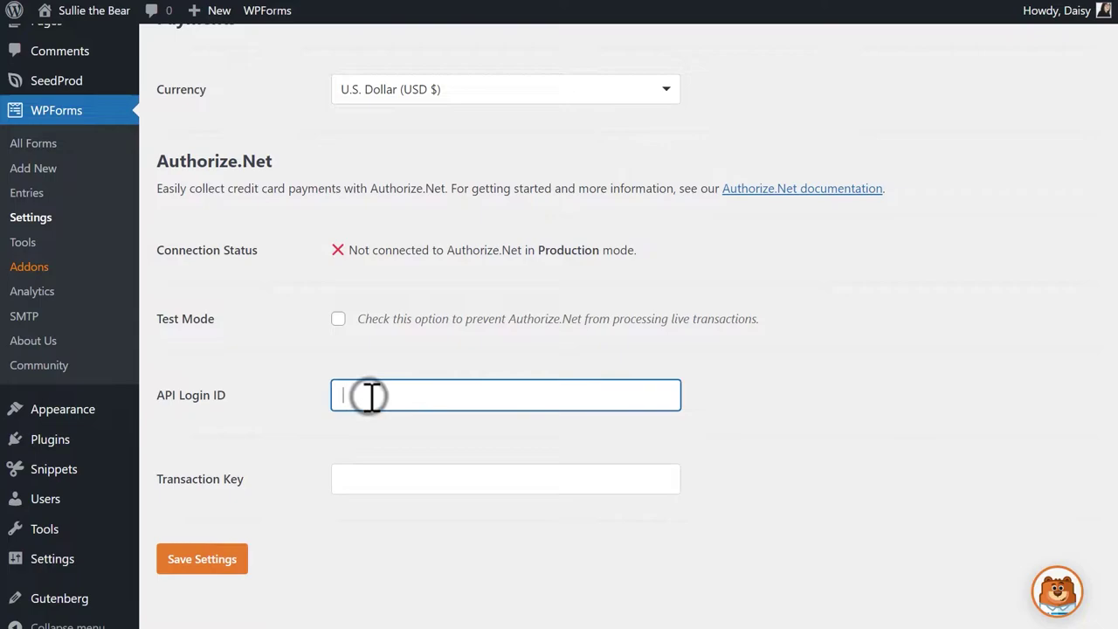
pyautogui.click(387, 477)
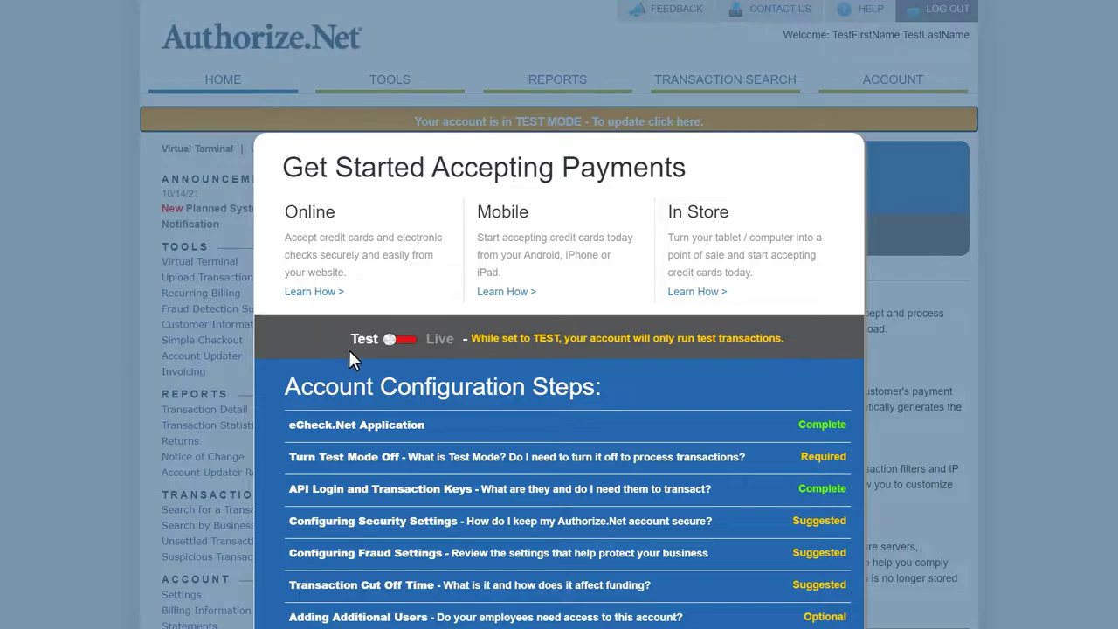
# Step: Switch the Authorize.Net account from Test to Live, closing the Get Started popup
pyautogui.click(389, 343)
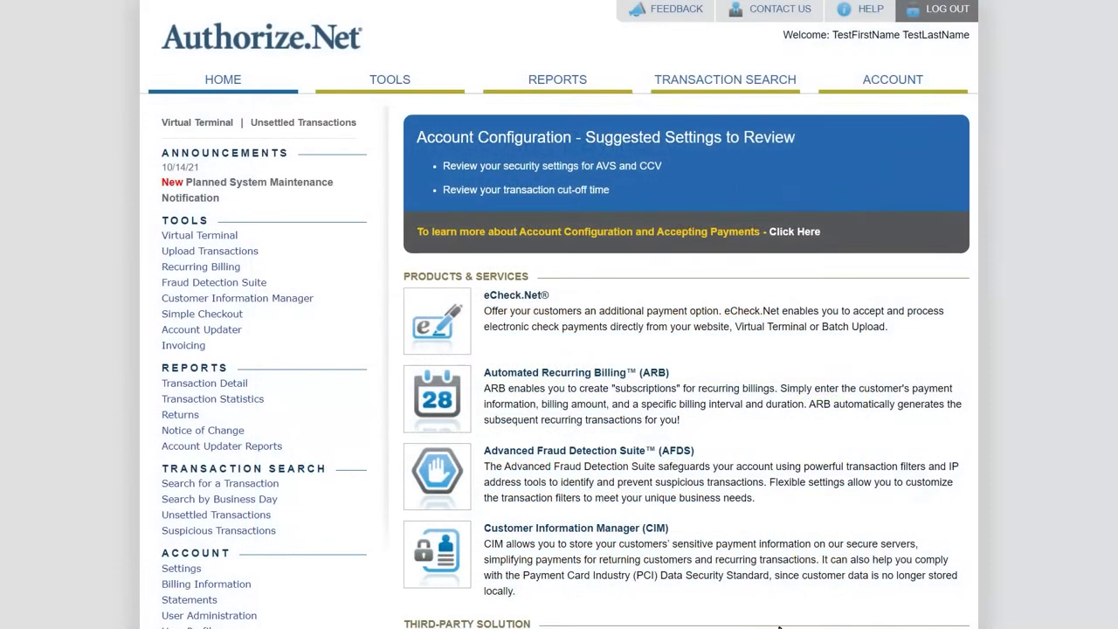
# Step: Copy the API Login ID from Authorize.Net's API Credentials & Keys page into WPForms' API Login ID field
pyautogui.click(198, 569)
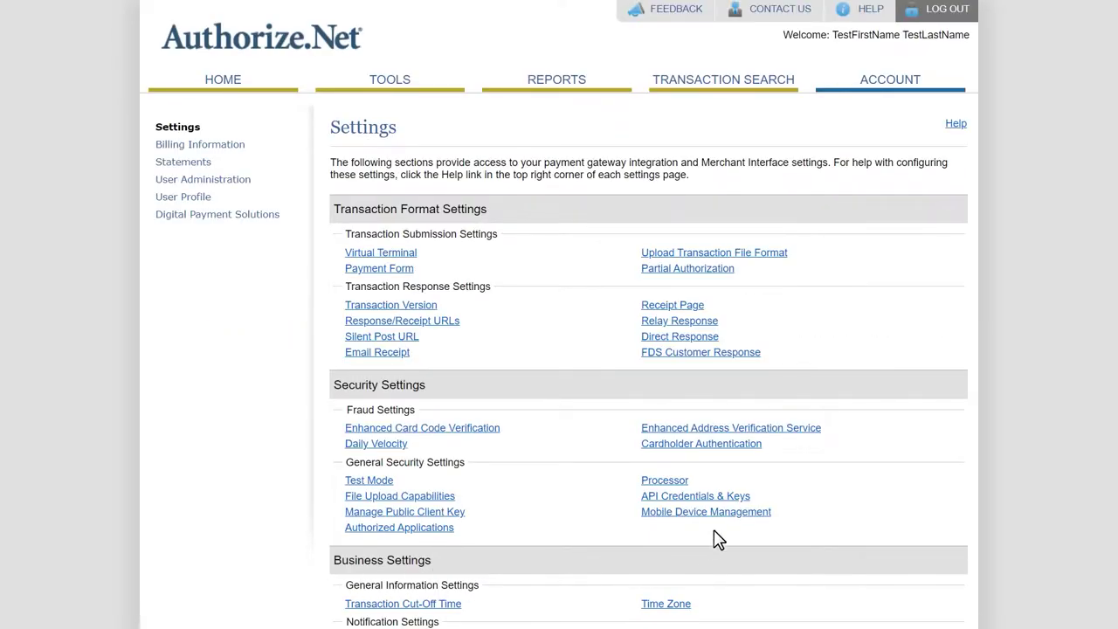
pyautogui.click(734, 496)
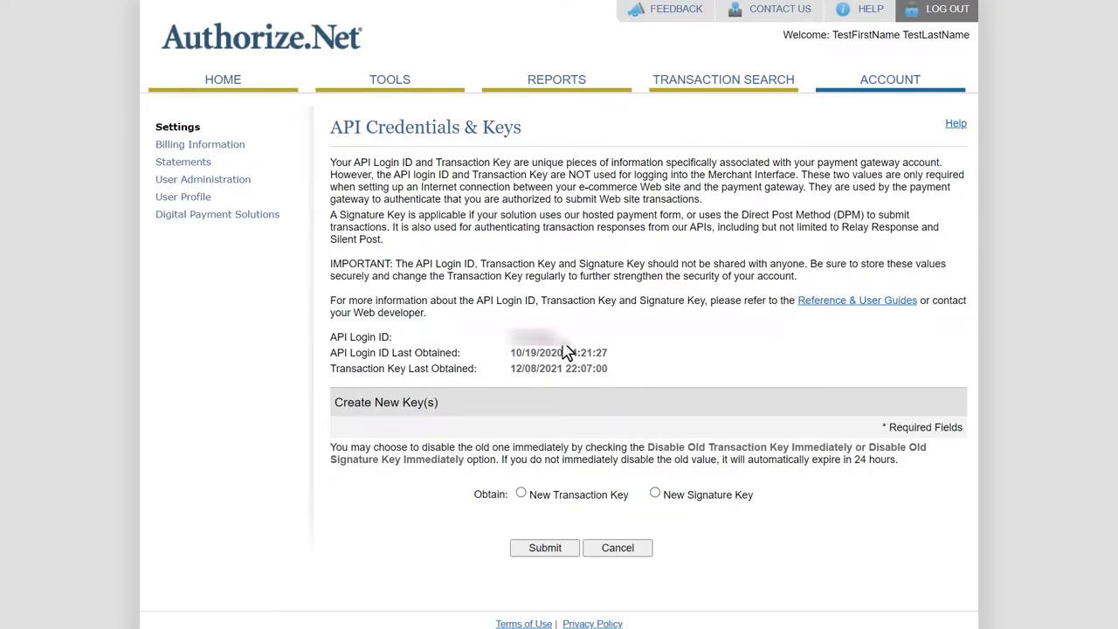
pyautogui.moveTo(563, 349); pyautogui.dragTo(512, 350)
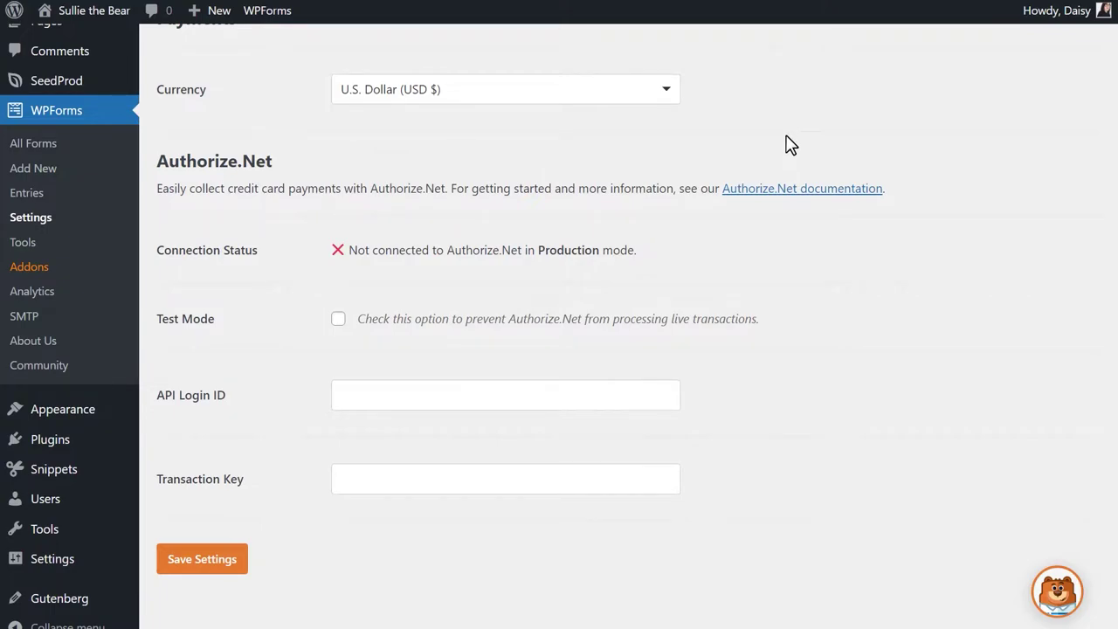
pyautogui.click(470, 394)
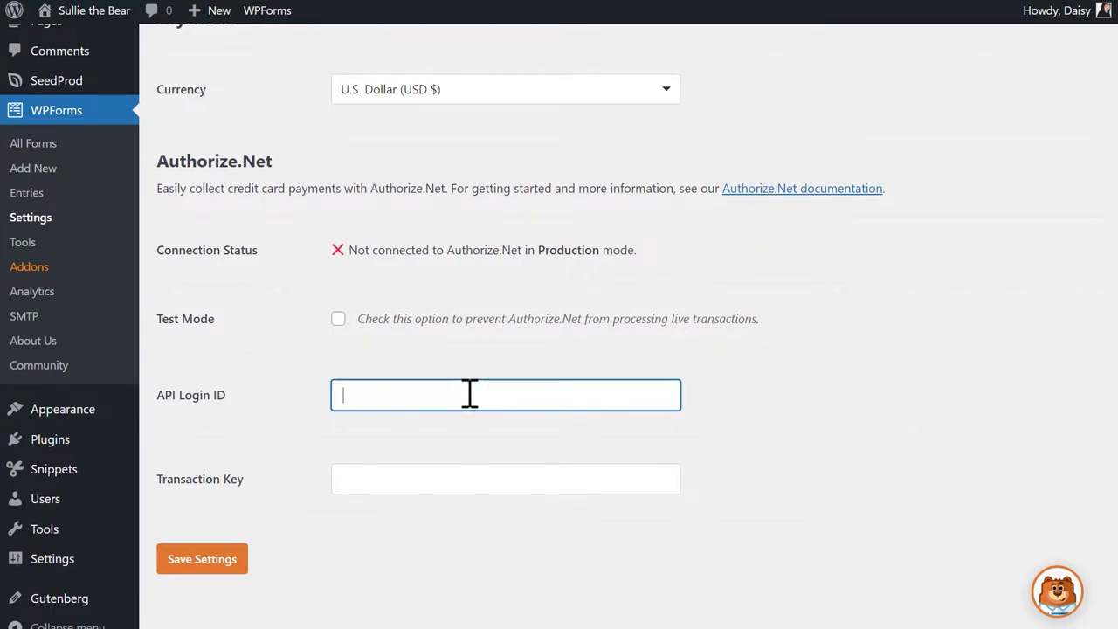
pyautogui.hotkey('ctrl', 'v')
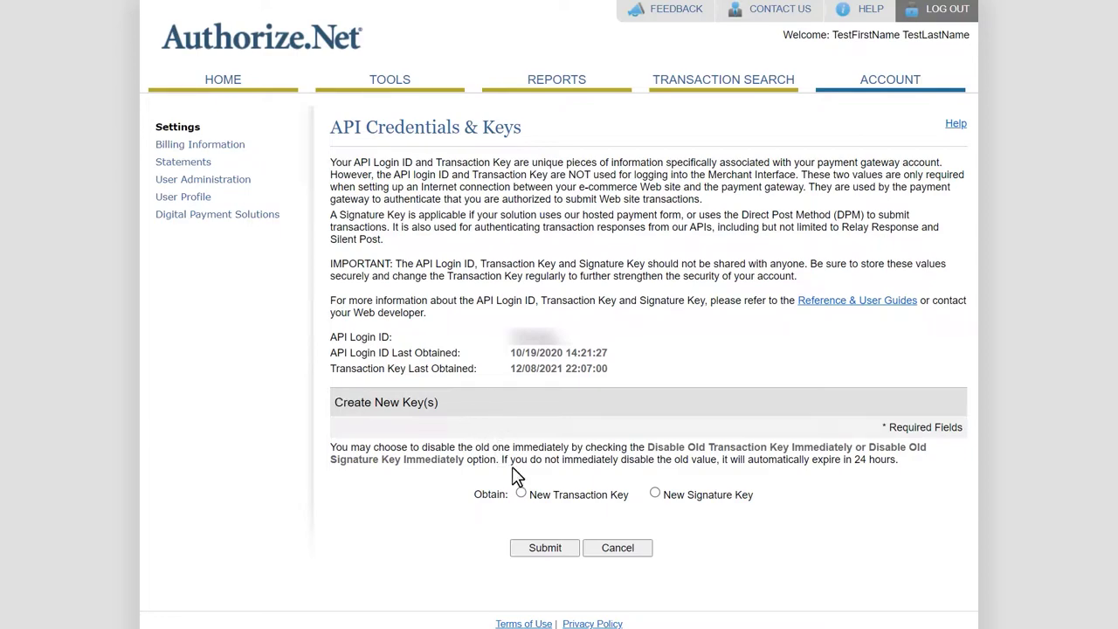
# Step: Generate a new Authorize.Net Transaction Key after emailed PIN verification and copy it to the clipboard
pyautogui.click(521, 493)
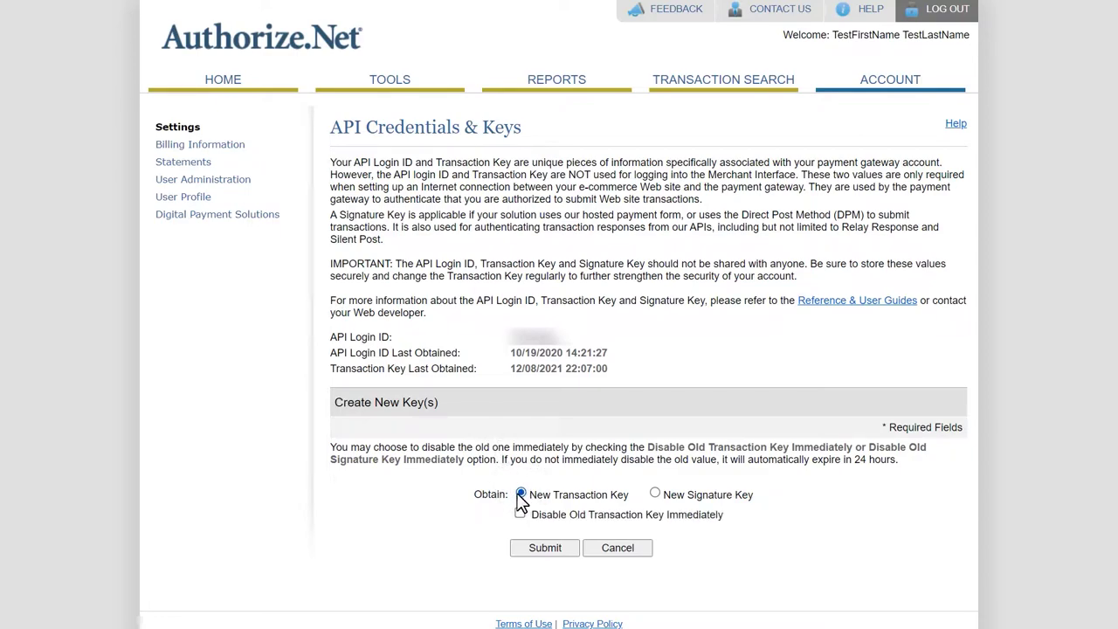
pyautogui.click(521, 549)
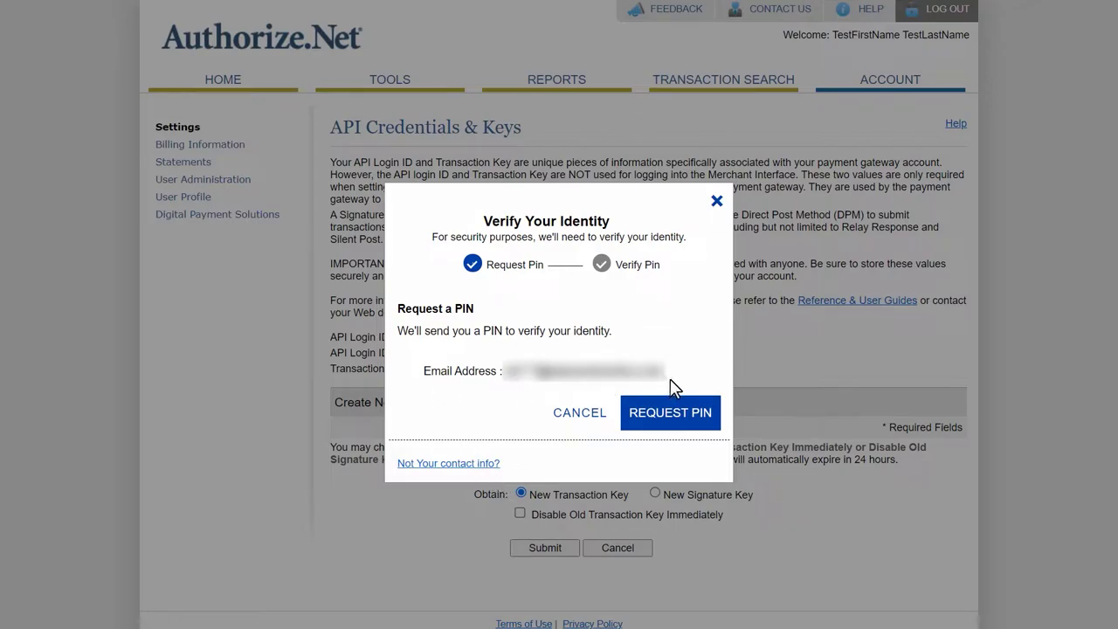
pyautogui.click(712, 416)
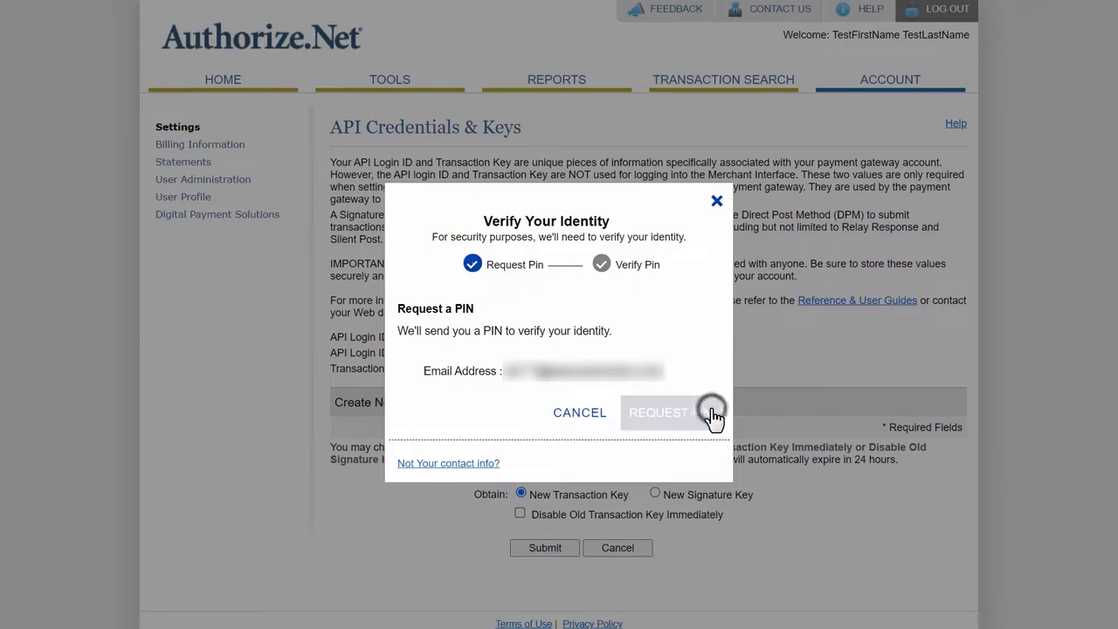
pyautogui.click(483, 372)
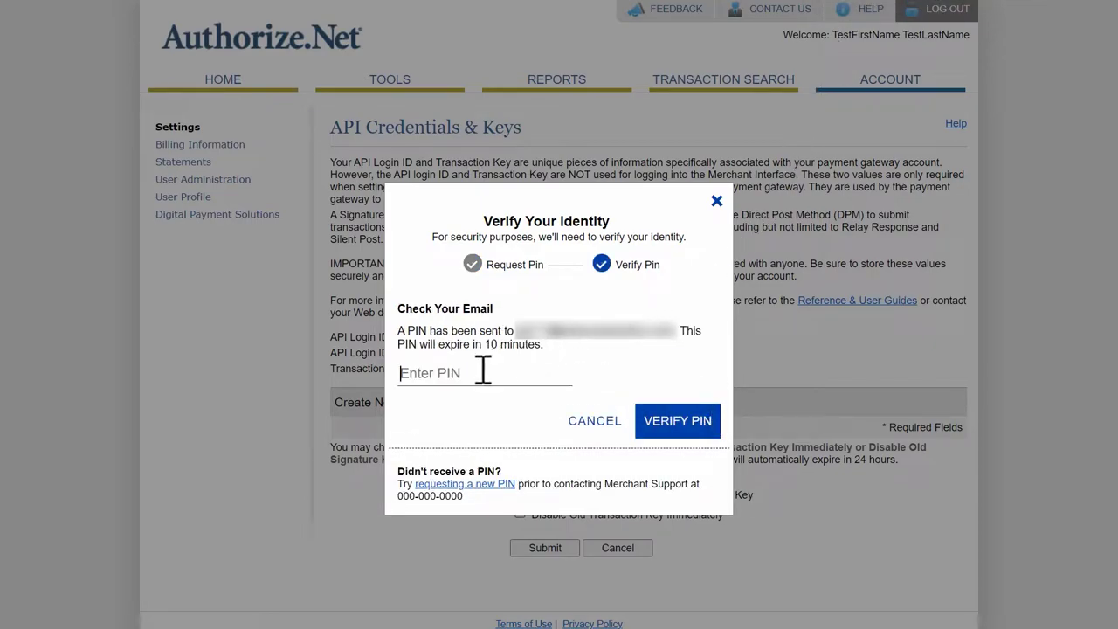
pyautogui.hotkey('ctrl', 'v')
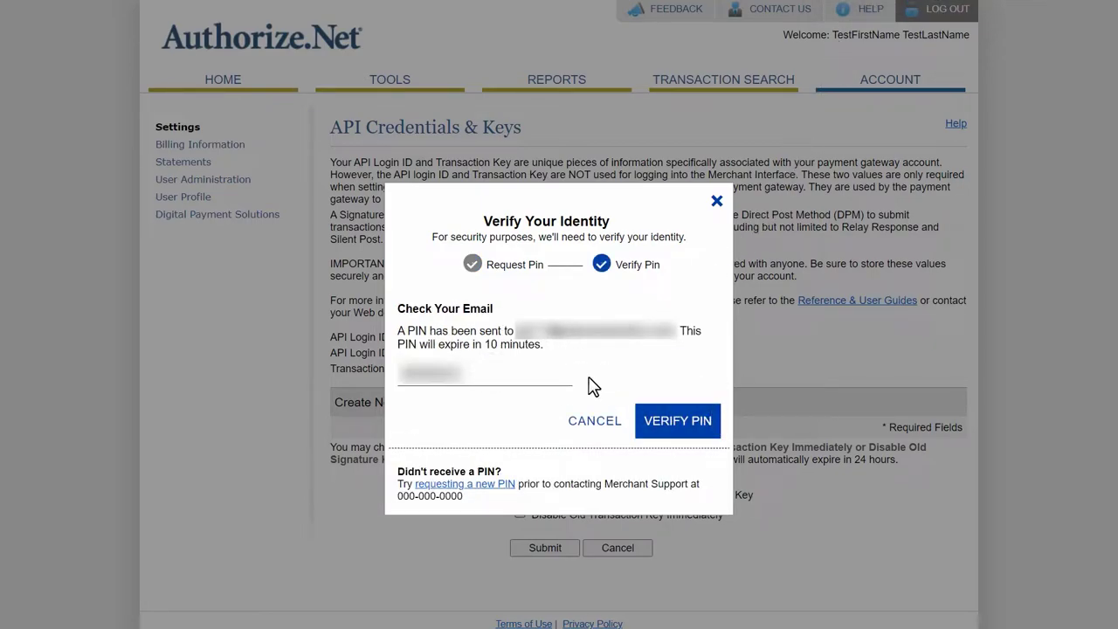
pyautogui.click(651, 422)
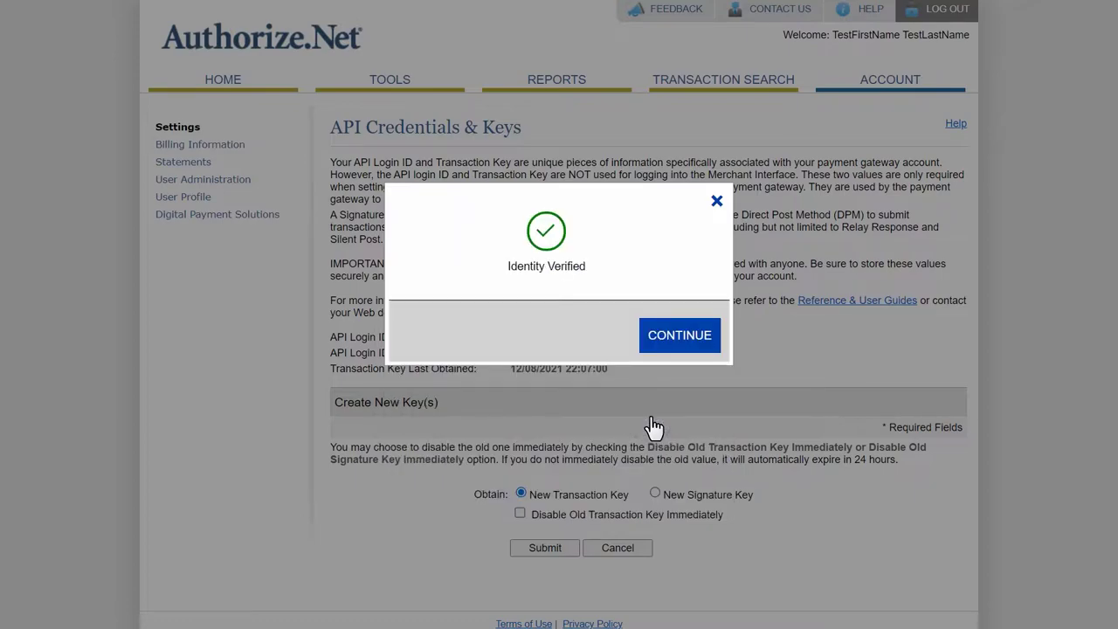
pyautogui.click(704, 347)
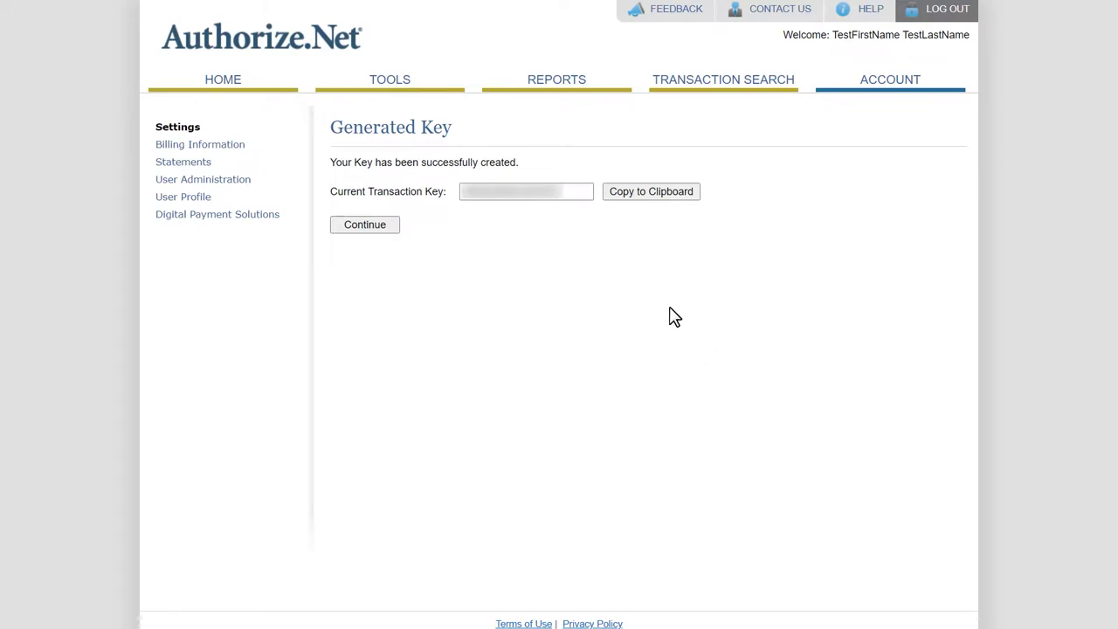
pyautogui.click(644, 198)
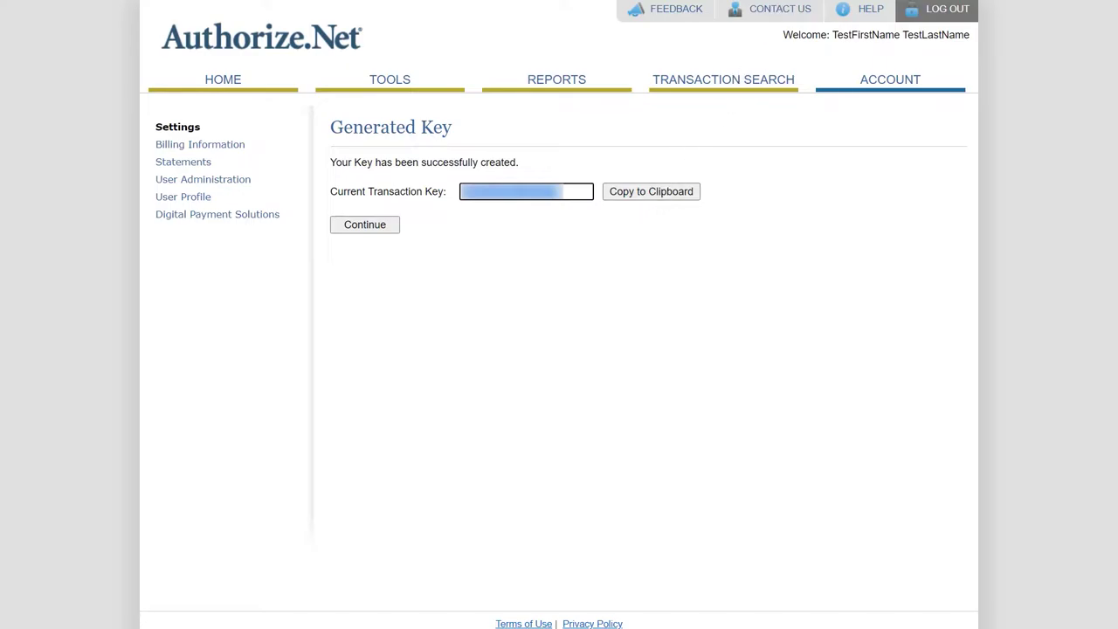
# Step: Paste the new key into WPForms' Transaction Key field and save the Payments settings
pyautogui.click(776, 1)
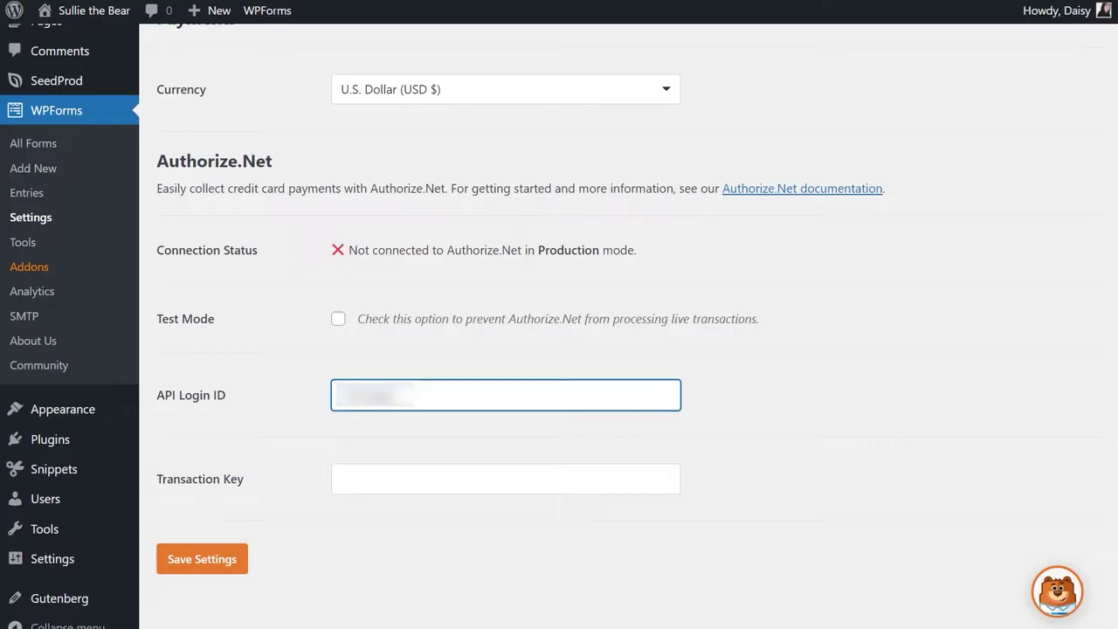
pyautogui.click(568, 472)
pyautogui.hotkey('ctrl', 'v')
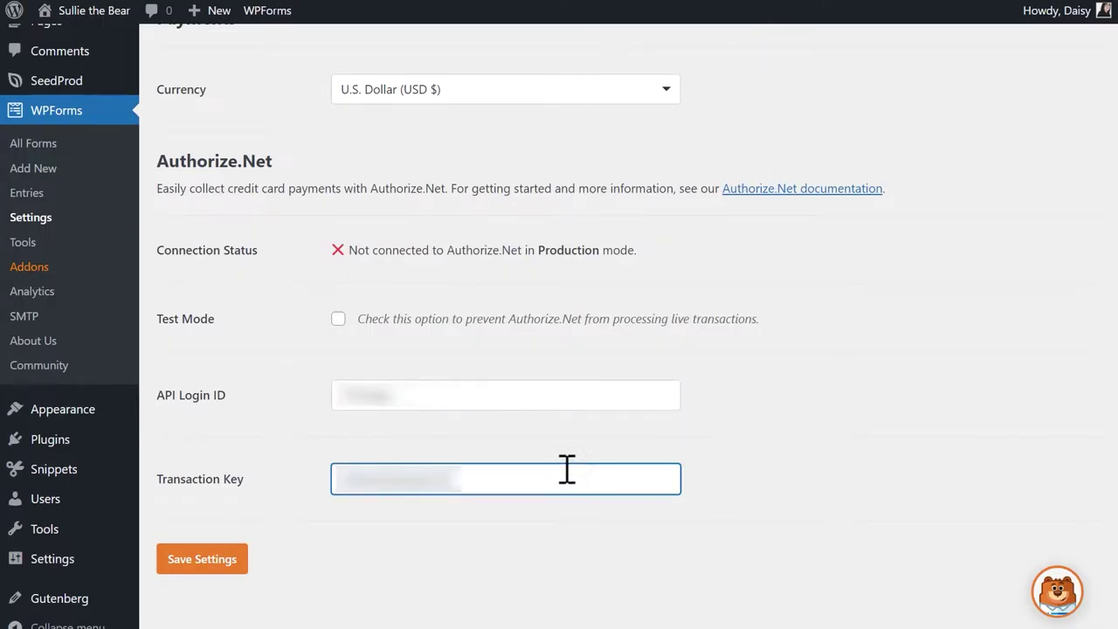
pyautogui.click(237, 573)
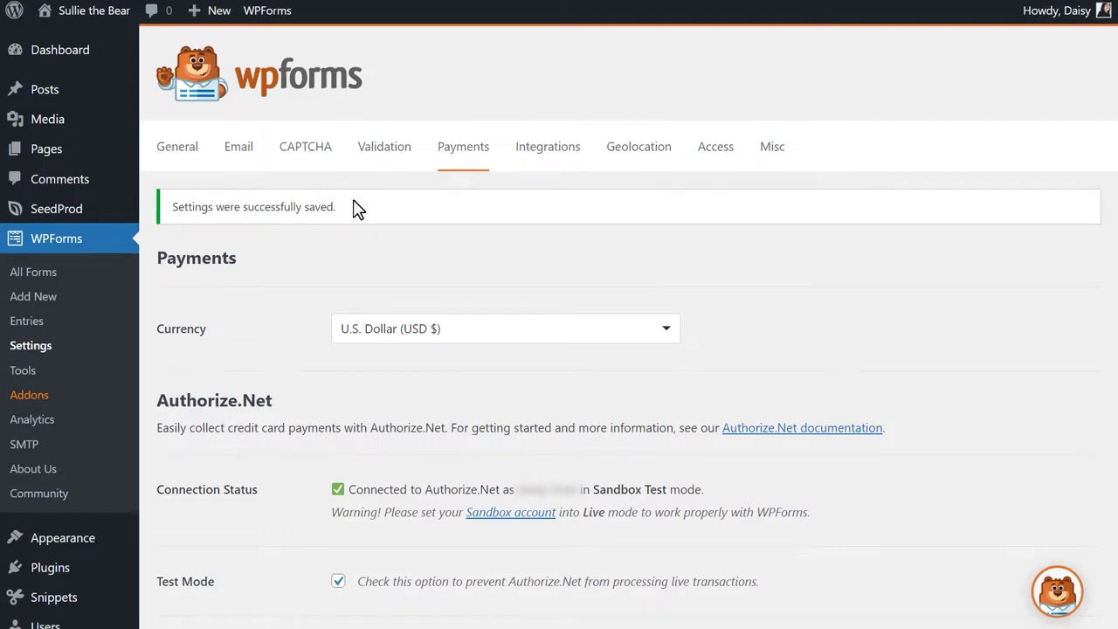
# Step: Create a new form from the Billing / Order Form template in the template gallery
pyautogui.click(66, 307)
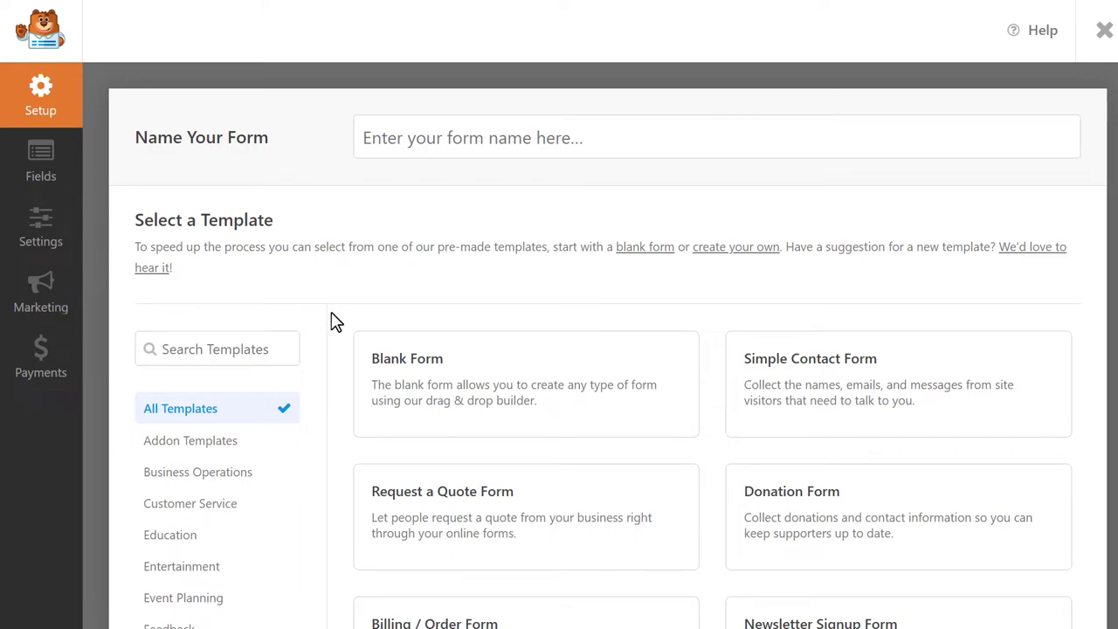
pyautogui.scroll(-4, 332, 320)
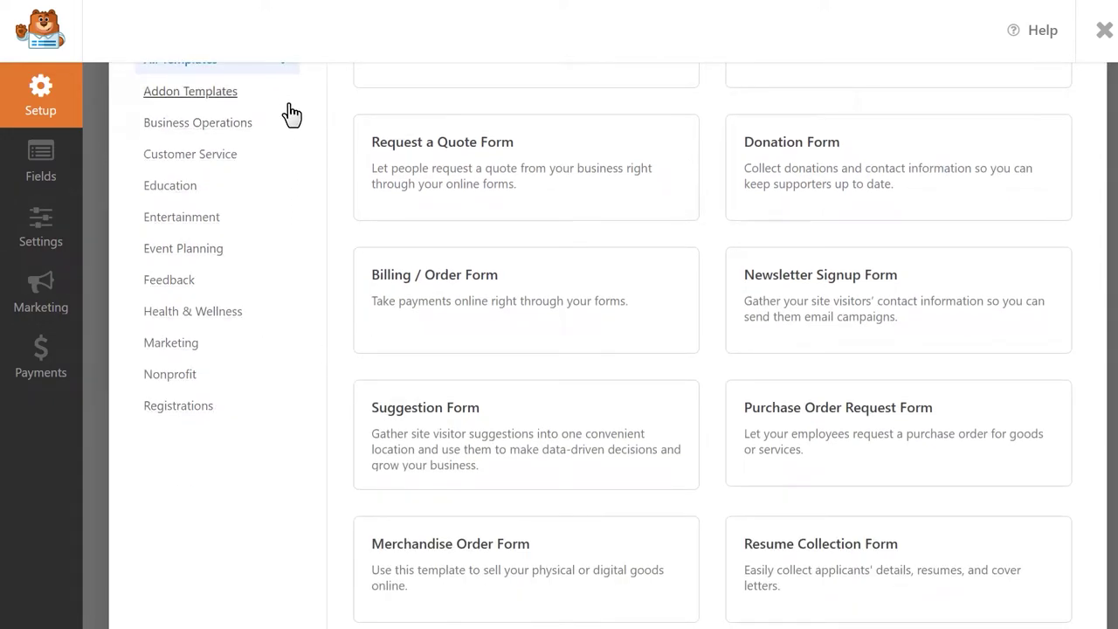
pyautogui.scroll(4, 288, 109)
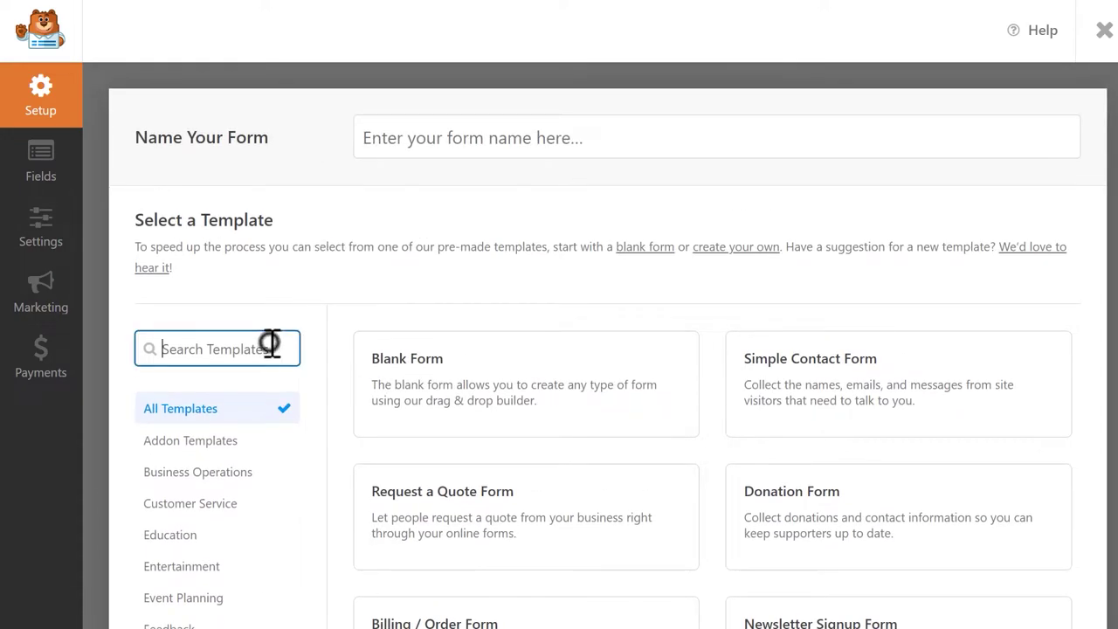
pyautogui.click(274, 346)
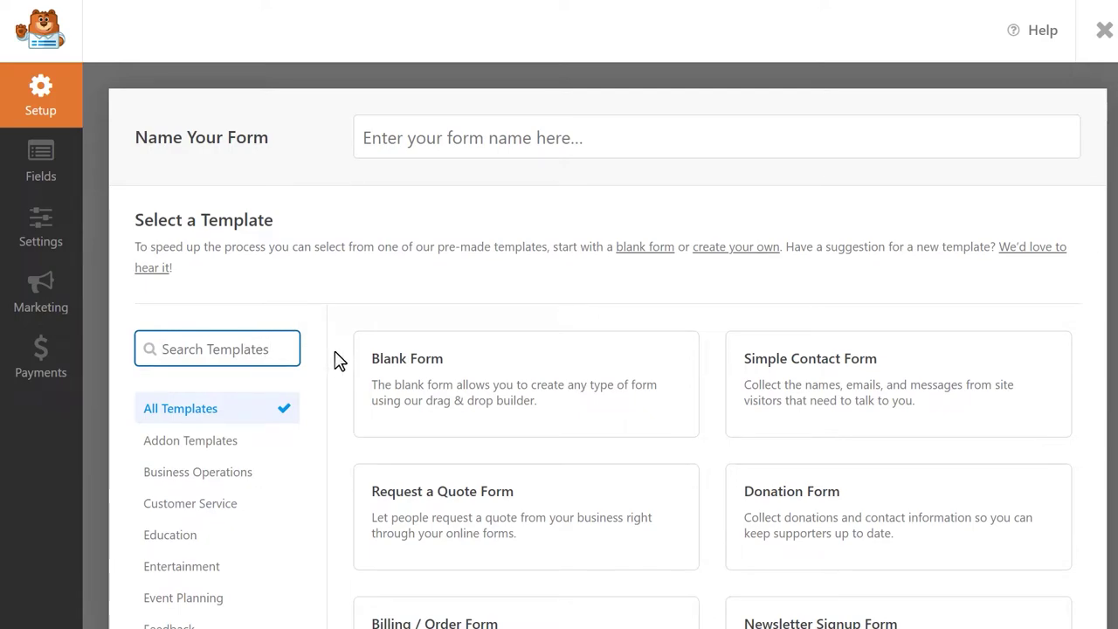
pyautogui.scroll(-2, 351, 362)
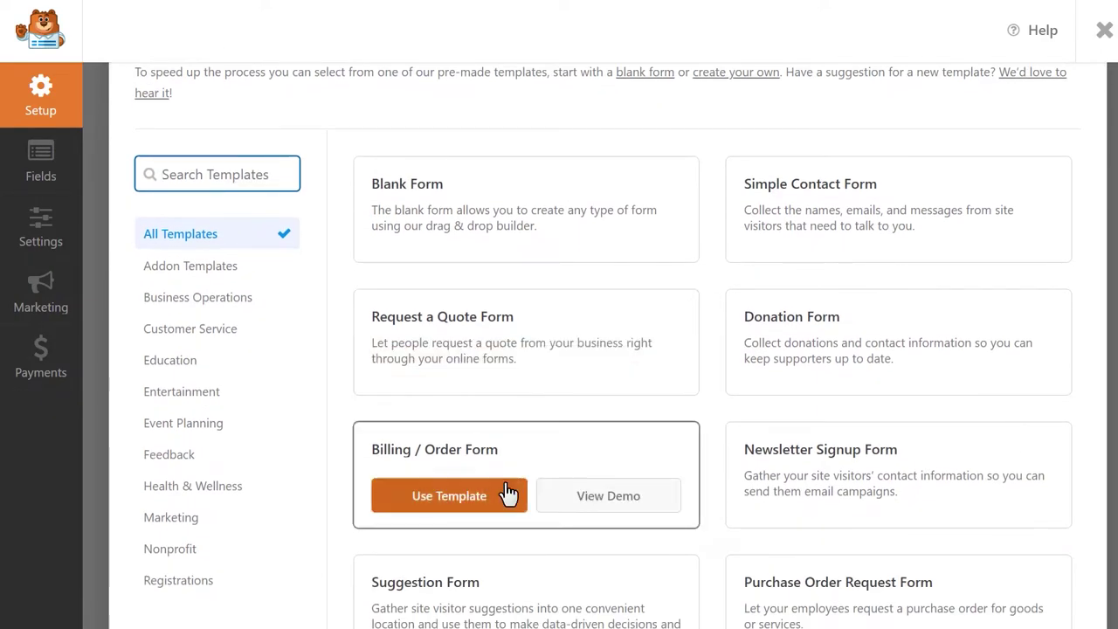
pyautogui.click(508, 492)
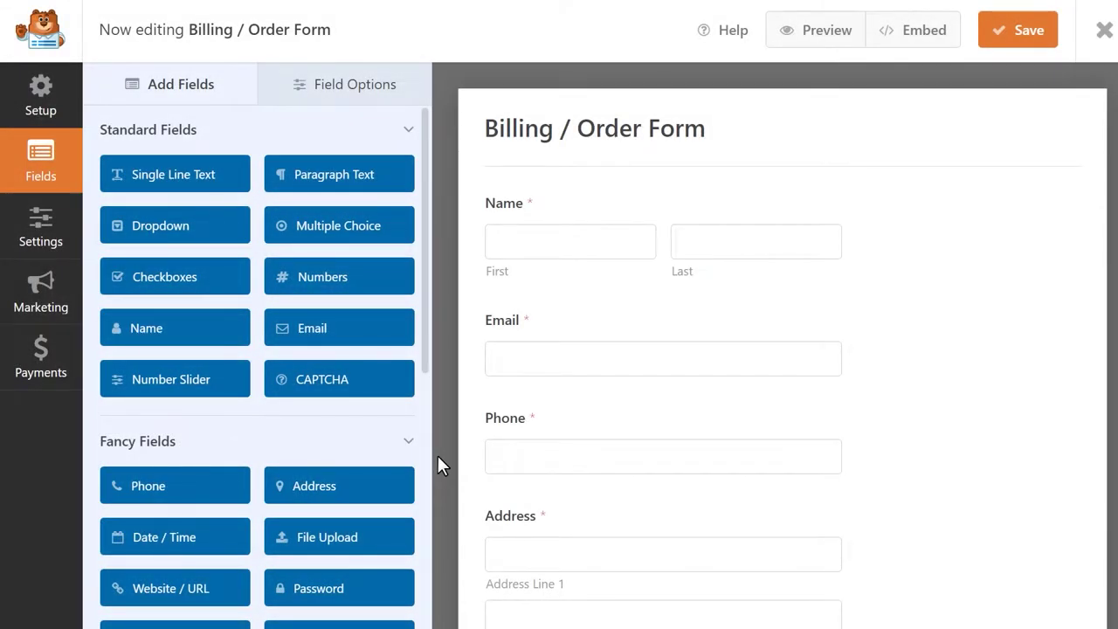
pyautogui.click(616, 220)
pyautogui.click(631, 325)
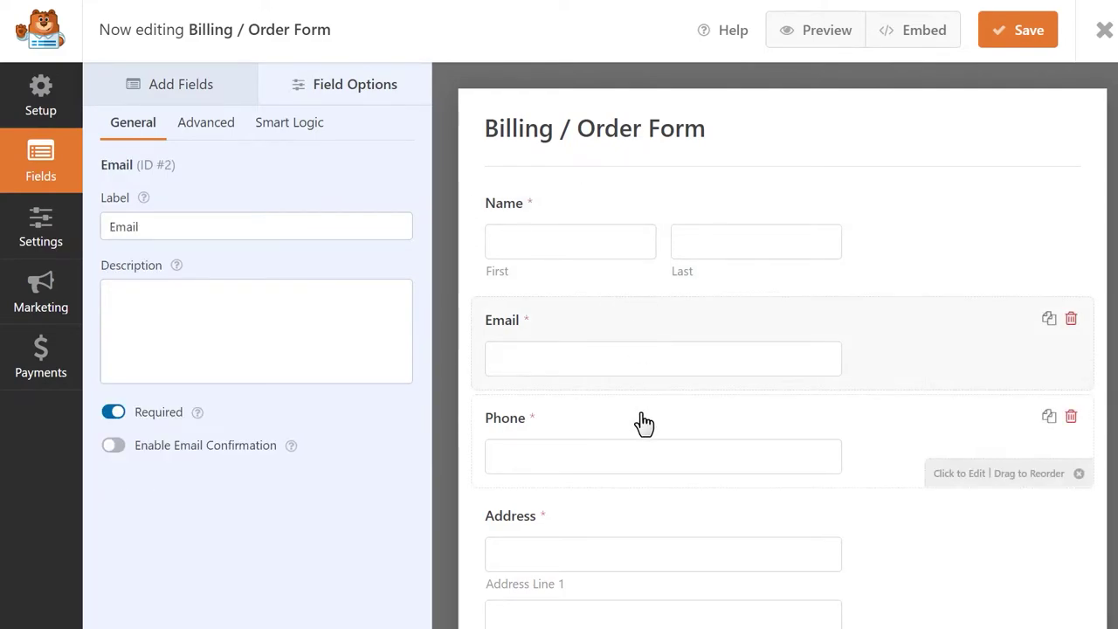
pyautogui.click(642, 413)
pyautogui.click(675, 513)
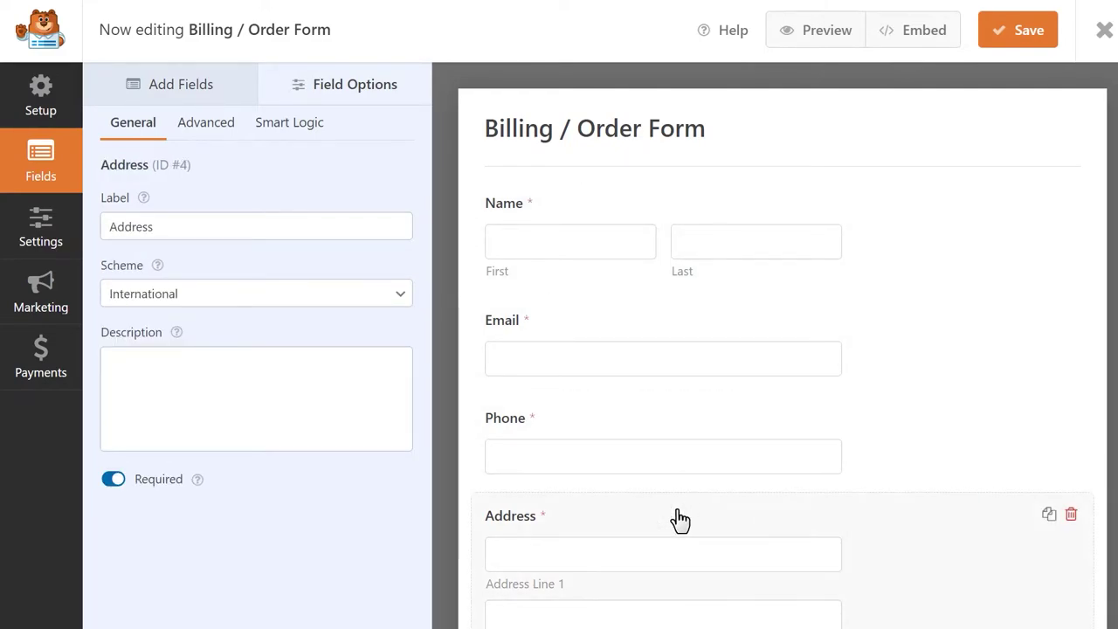
pyautogui.scroll(-7, 679, 519)
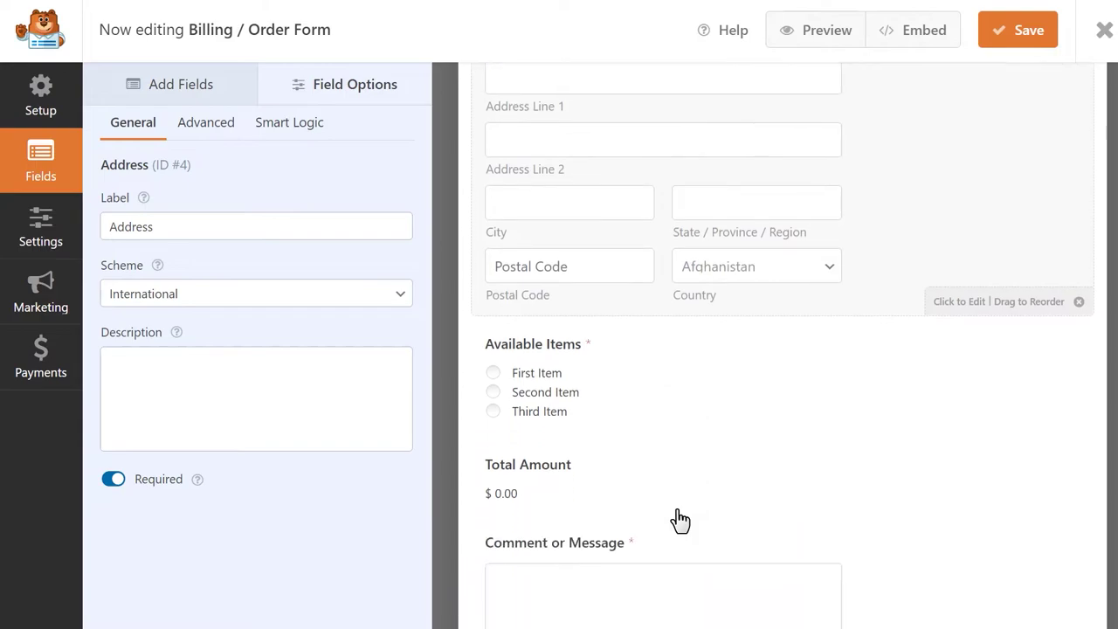
pyautogui.click(704, 284)
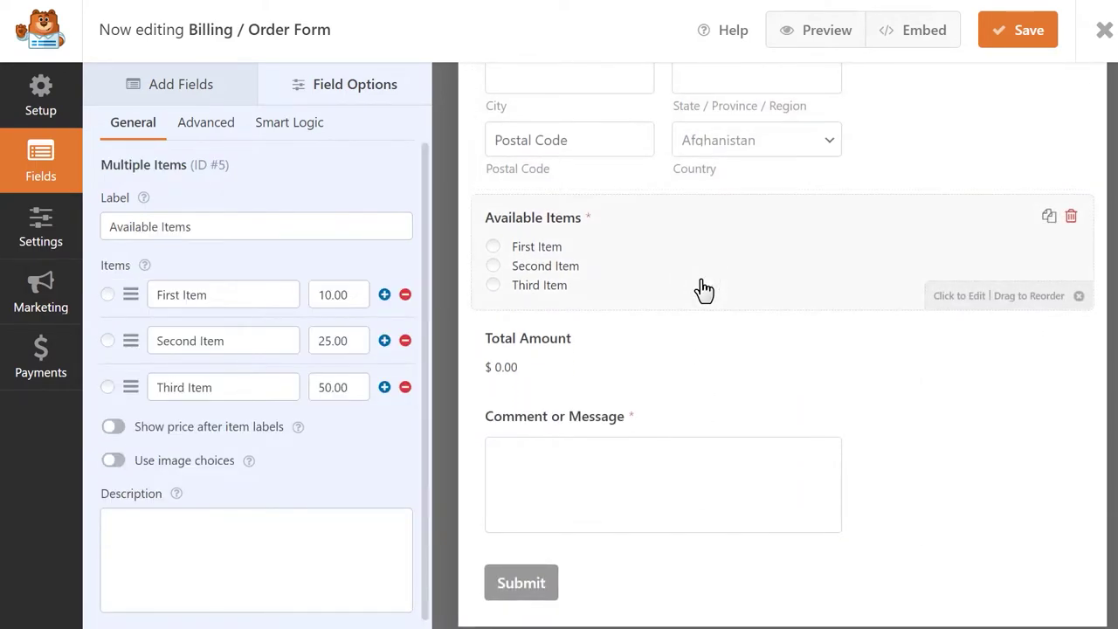
pyautogui.click(713, 349)
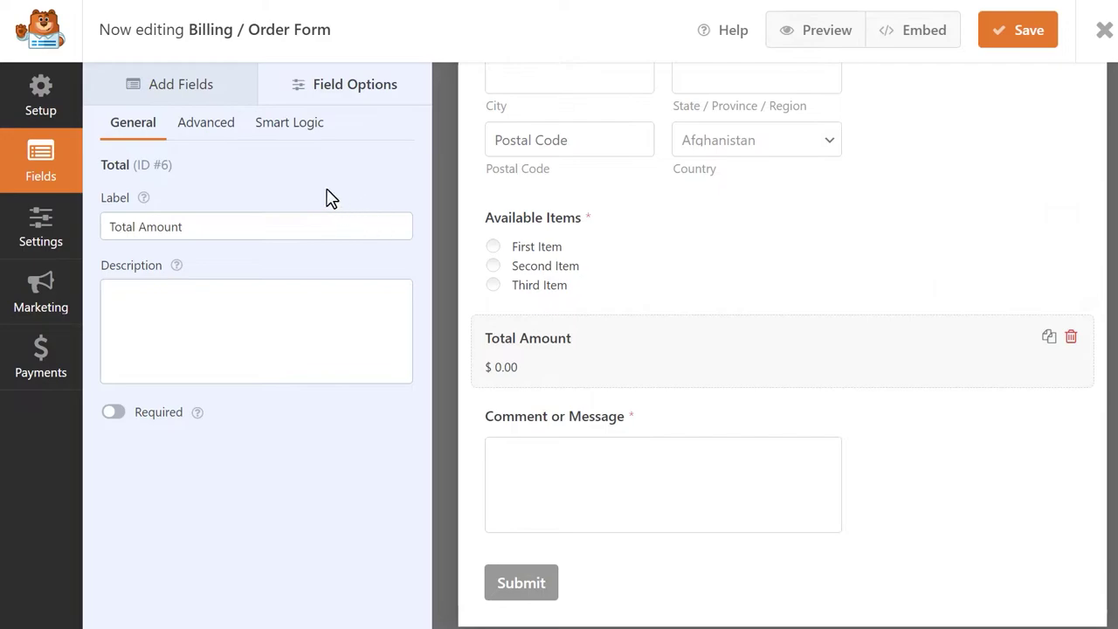
pyautogui.click(191, 91)
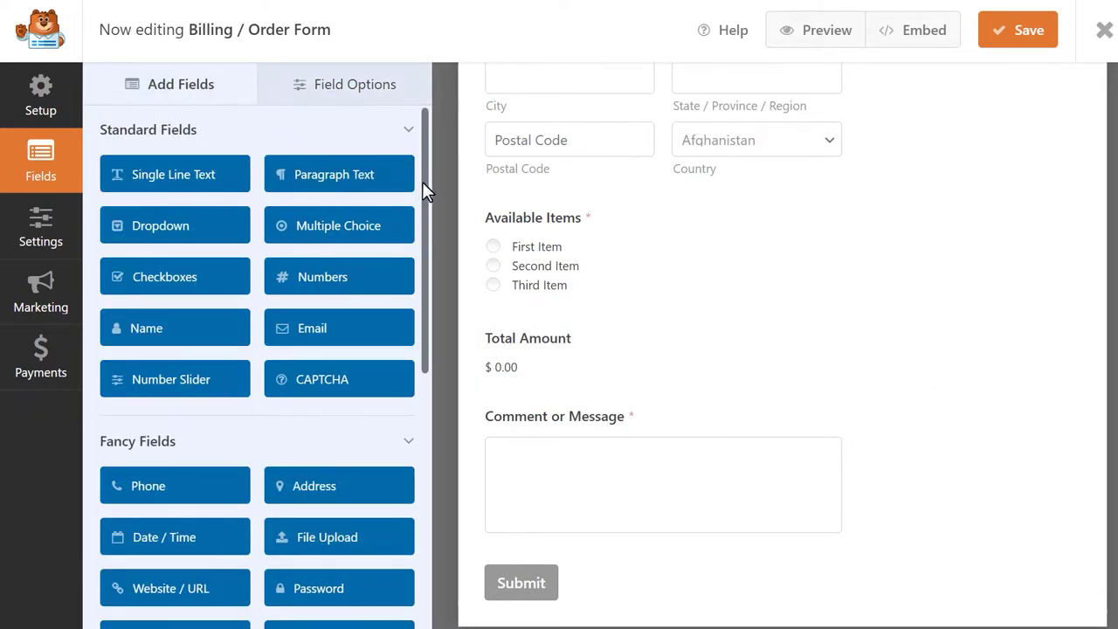
# Step: Place an Authorize.Net card field in the form directly below Total Amount
pyautogui.moveTo(424, 181); pyautogui.dragTo(425, 492)
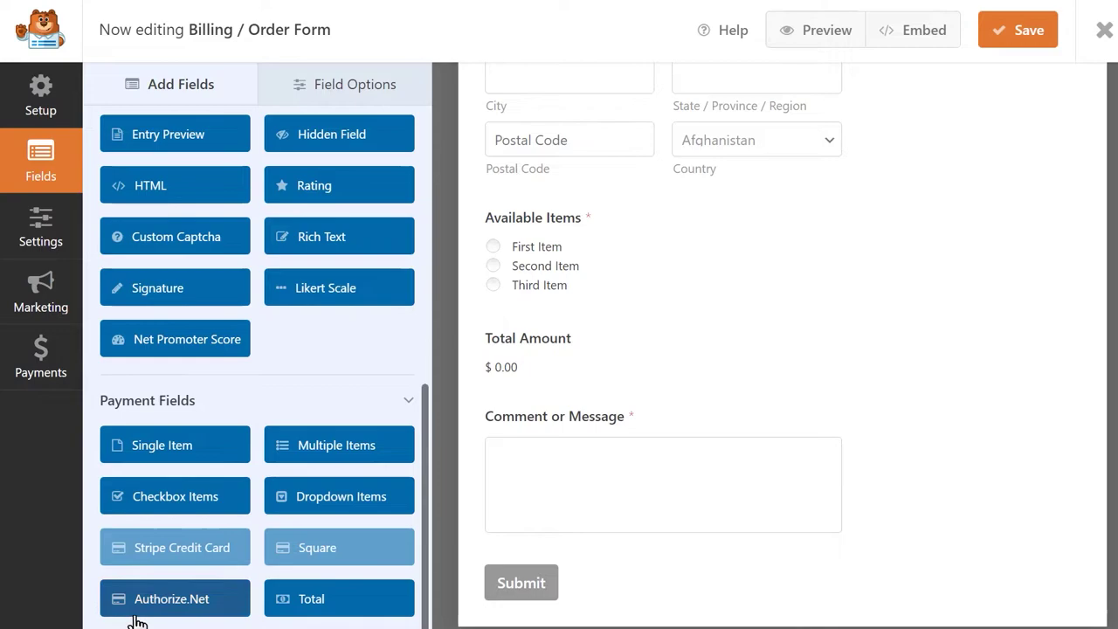
pyautogui.moveTo(152, 602); pyautogui.dragTo(509, 411)
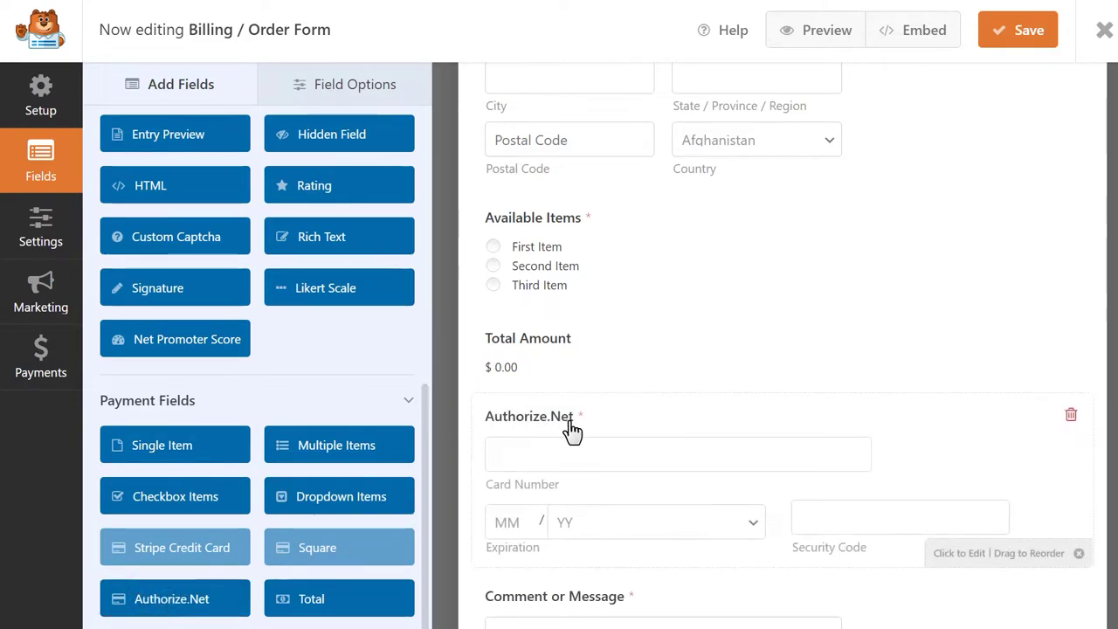
pyautogui.click(627, 421)
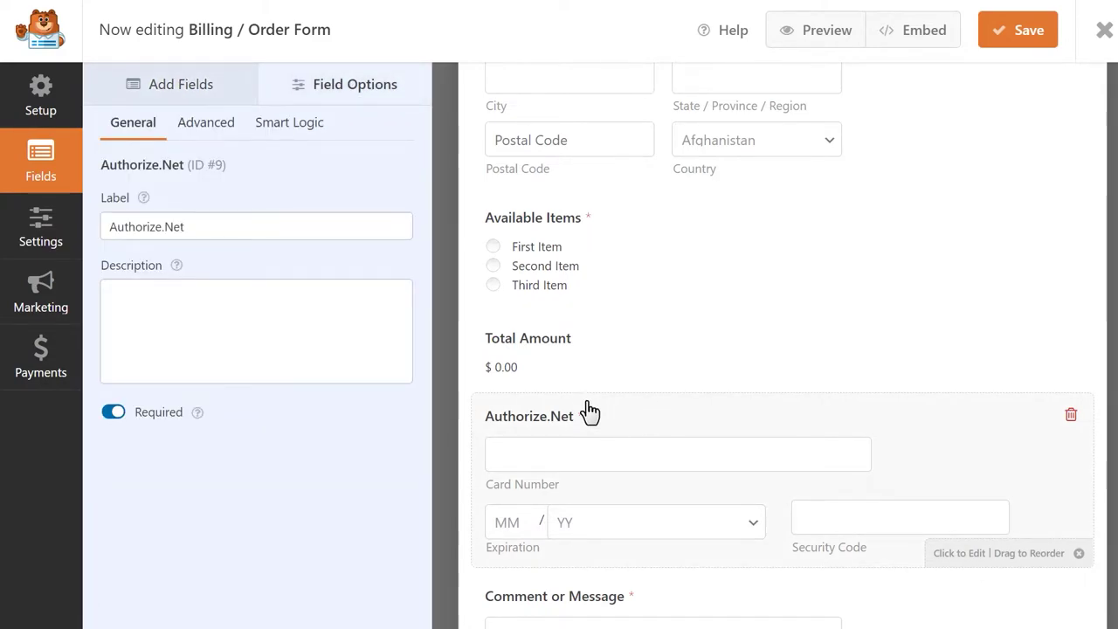
# Step: Review the card field's General, Advanced and Smart Logic options, keeping Medium size and no placeholders
pyautogui.click(284, 229)
pyautogui.click(263, 300)
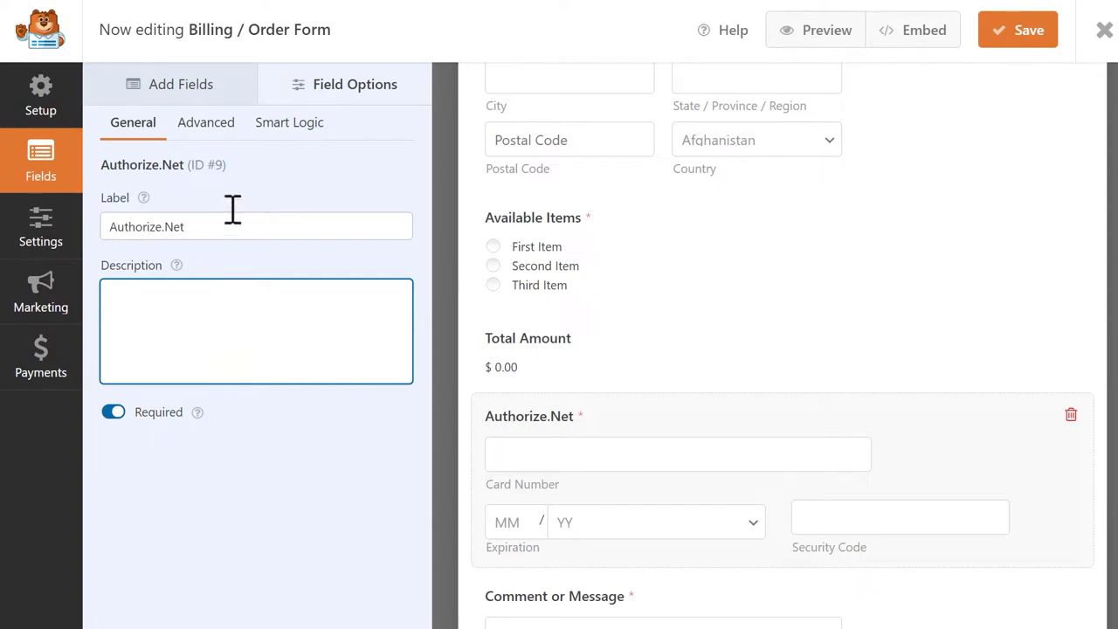
pyautogui.click(208, 131)
pyautogui.click(241, 231)
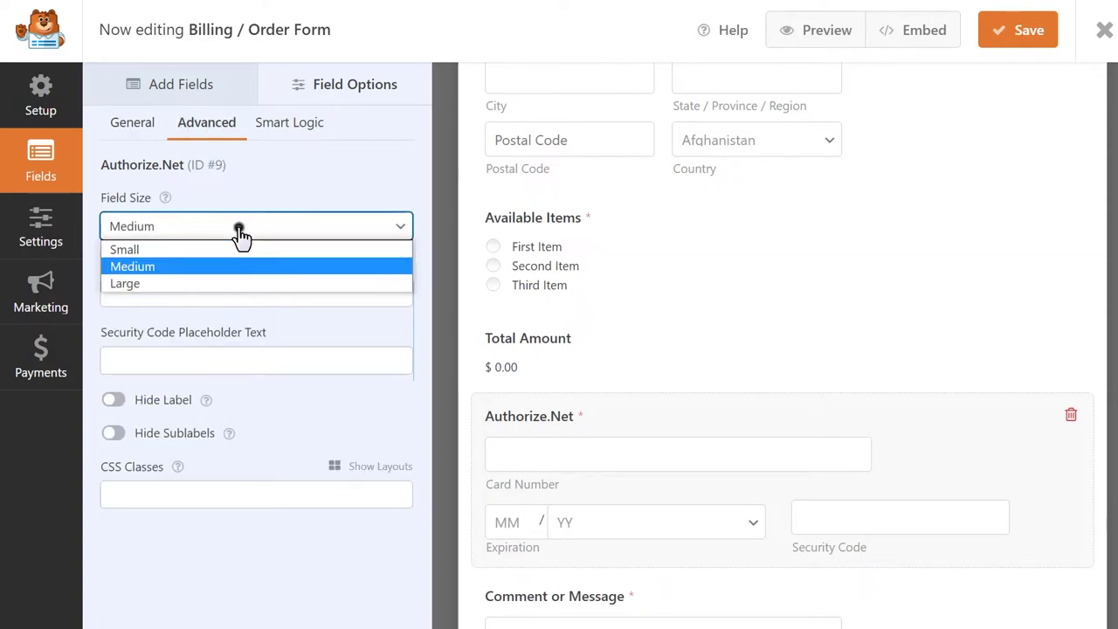
pyautogui.click(241, 232)
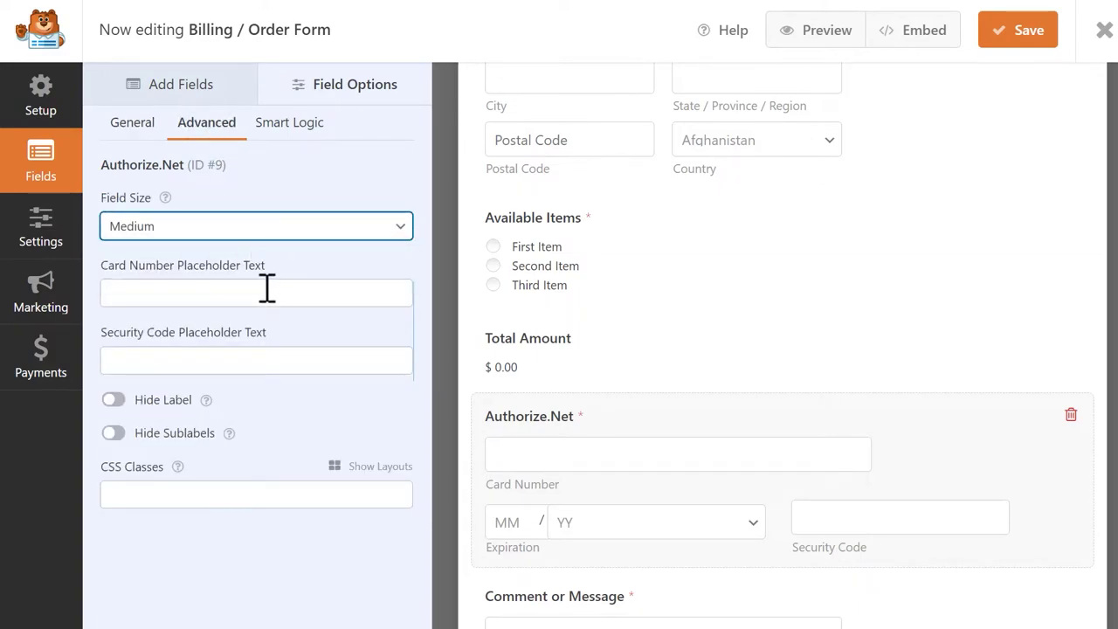
pyautogui.click(266, 288)
pyautogui.click(267, 358)
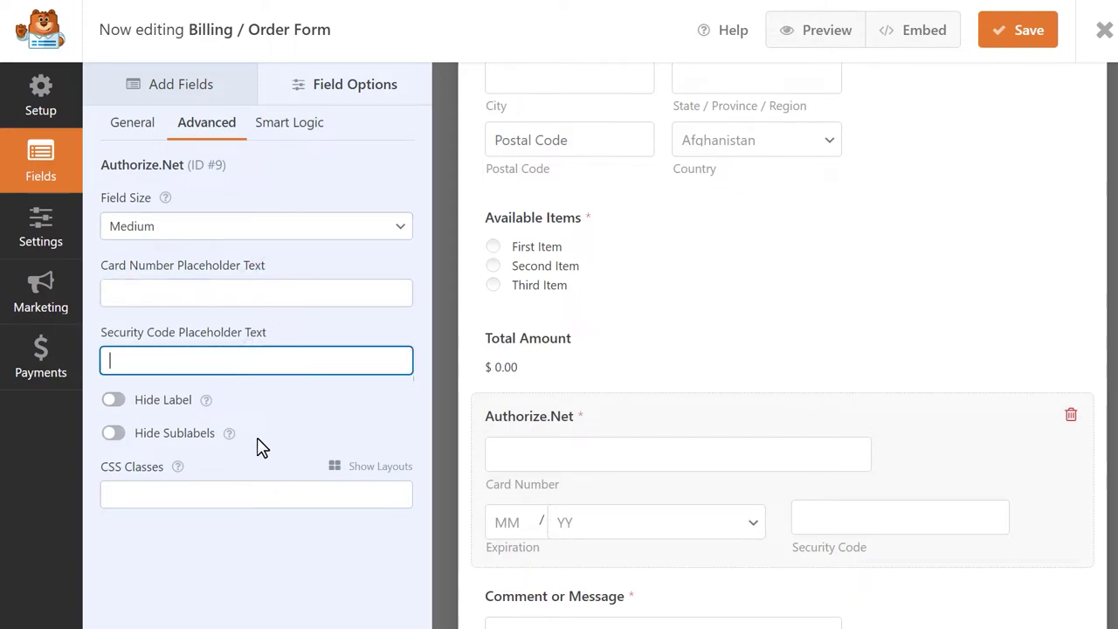
pyautogui.click(244, 492)
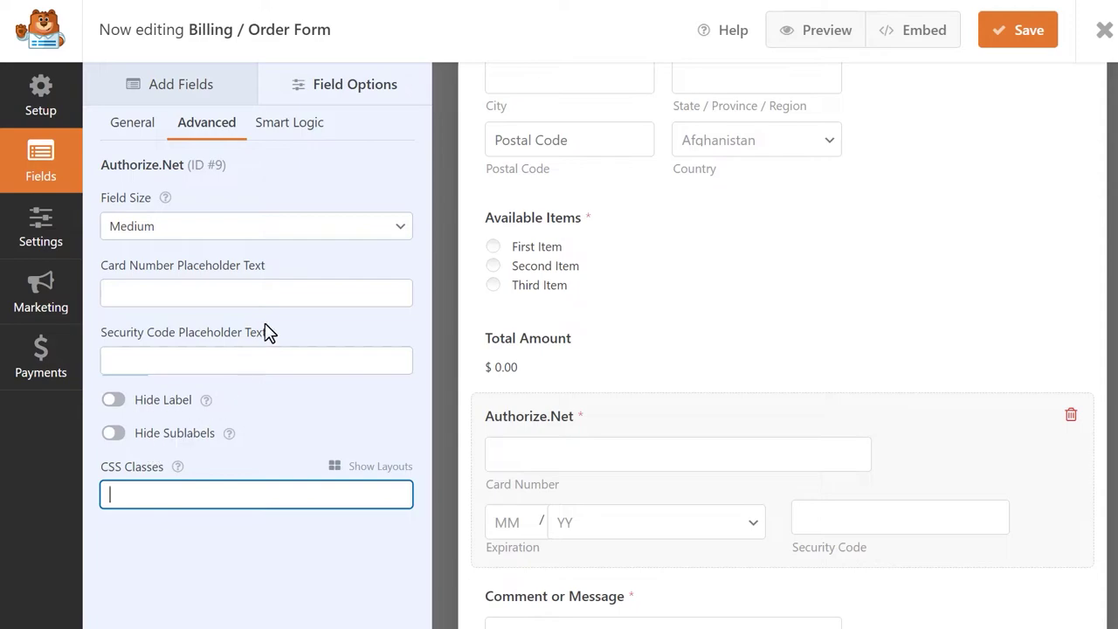
pyautogui.click(289, 131)
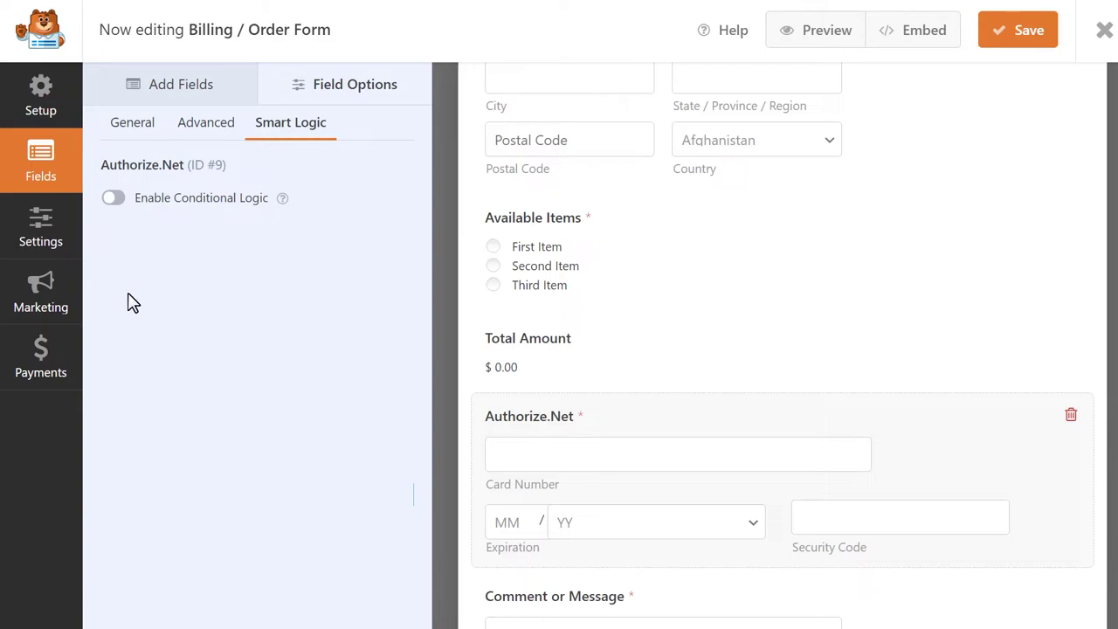
# Step: Enable Authorize.Net payments in the form's Payments settings
pyautogui.click(55, 355)
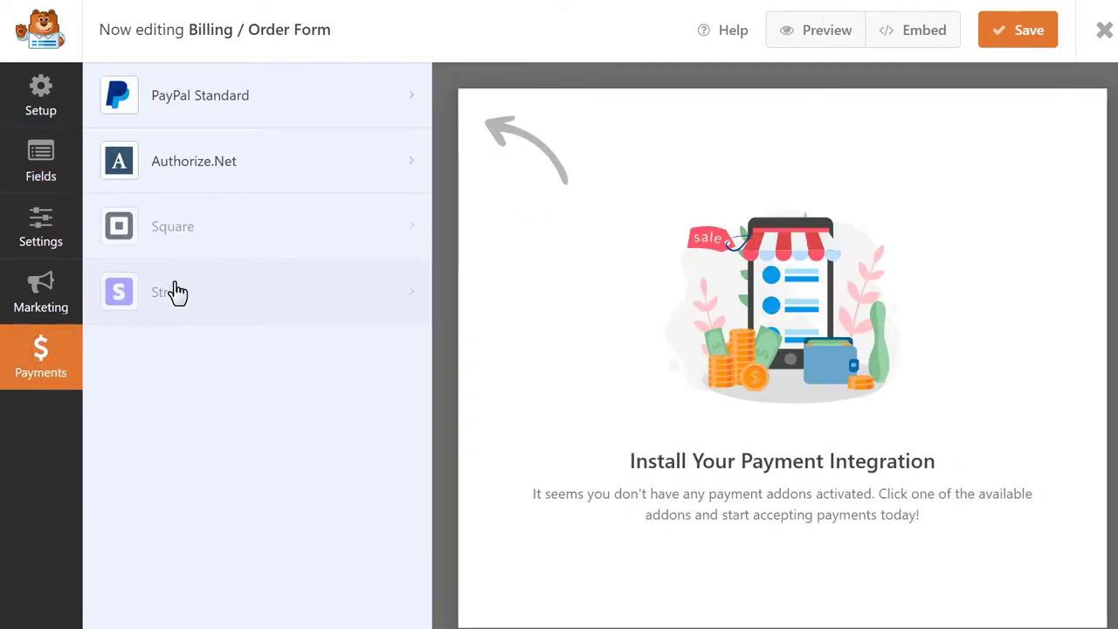
pyautogui.click(231, 180)
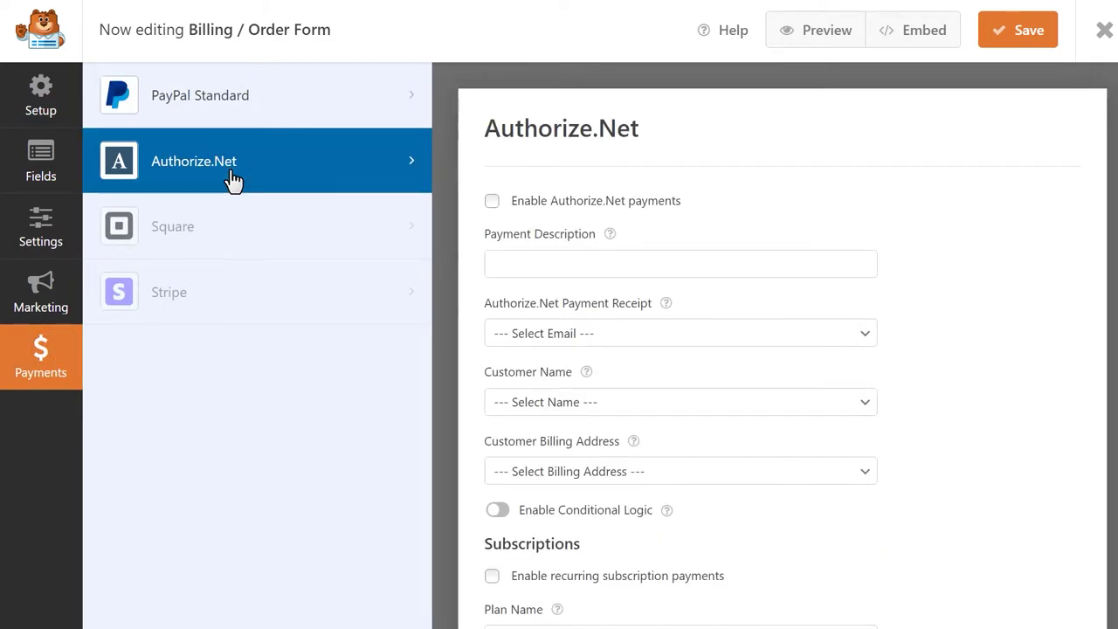
pyautogui.click(491, 204)
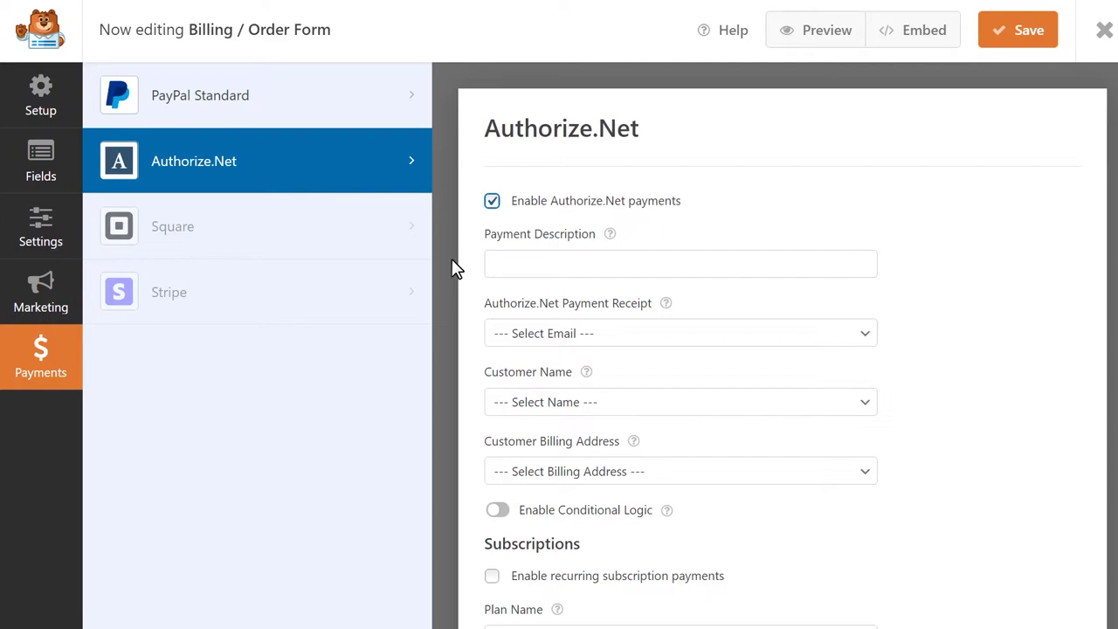
pyautogui.click(685, 263)
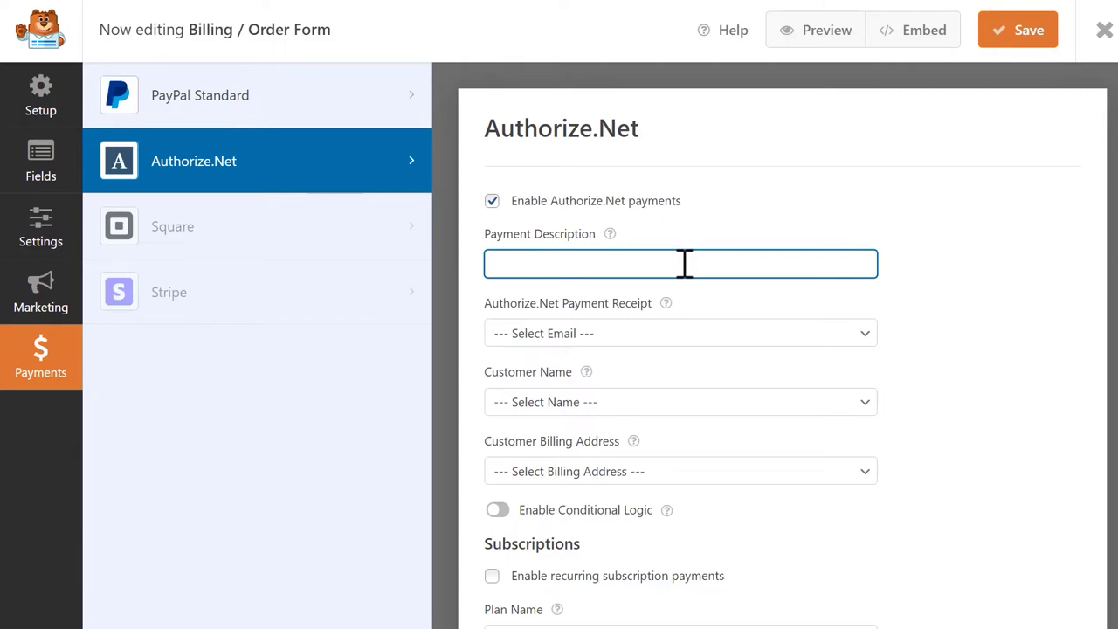
# Step: Map the payment receipt to Email, customer name to Name, and billing address to Address
pyautogui.click(734, 335)
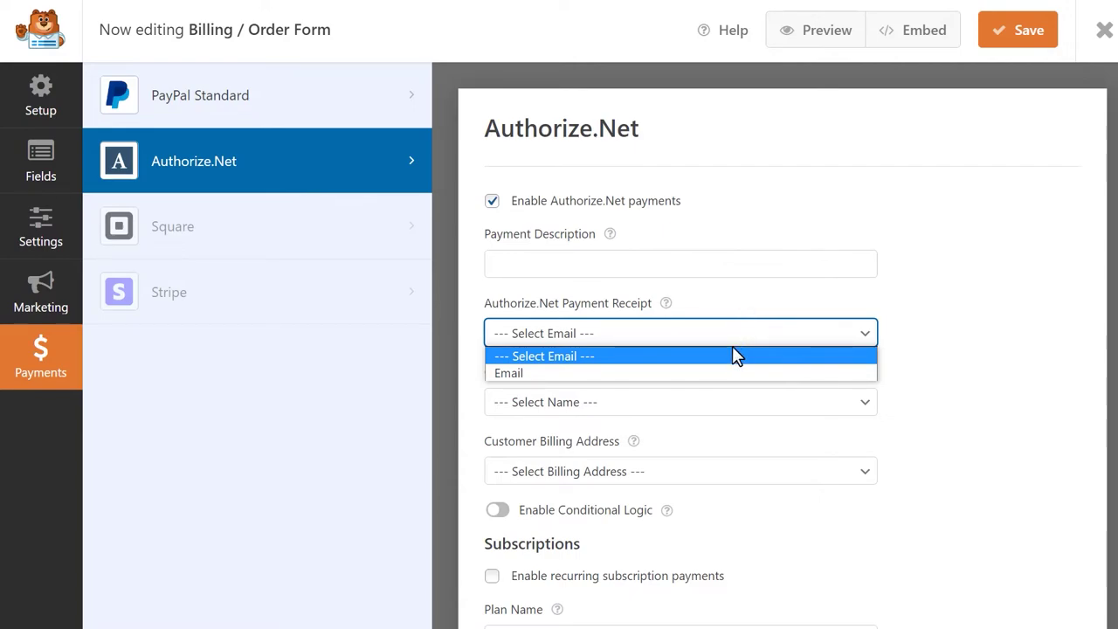
pyautogui.click(725, 371)
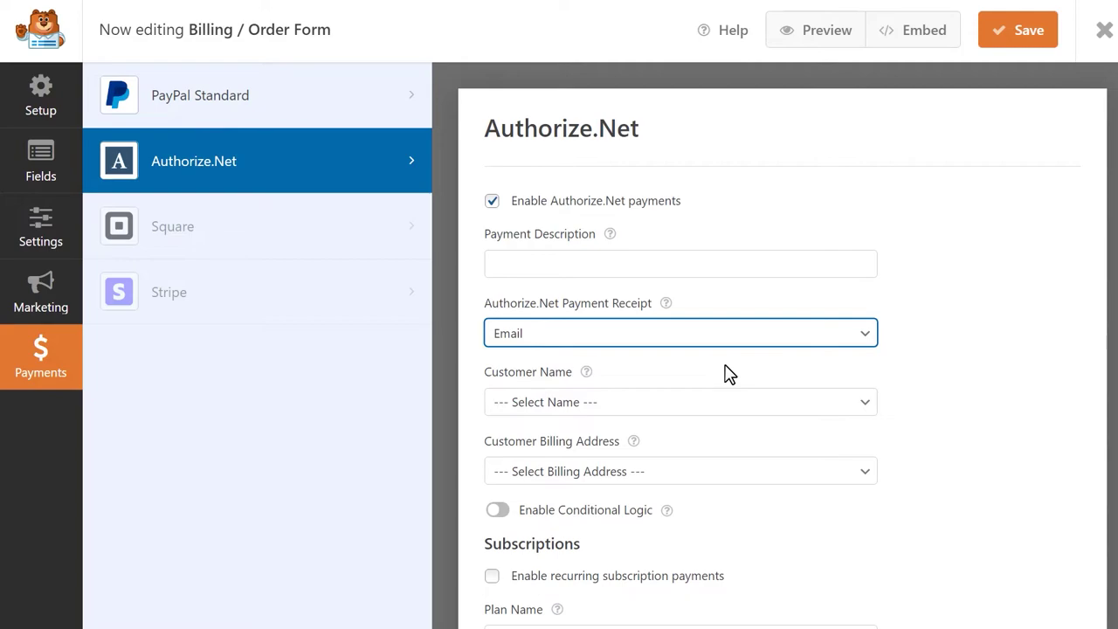
pyautogui.click(751, 402)
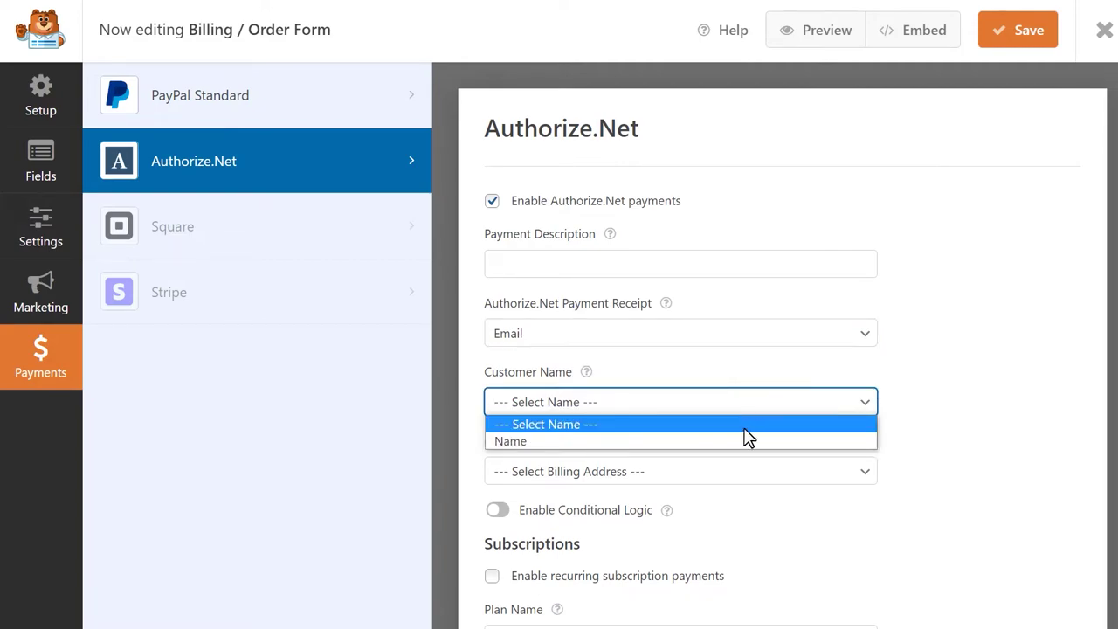
pyautogui.click(743, 441)
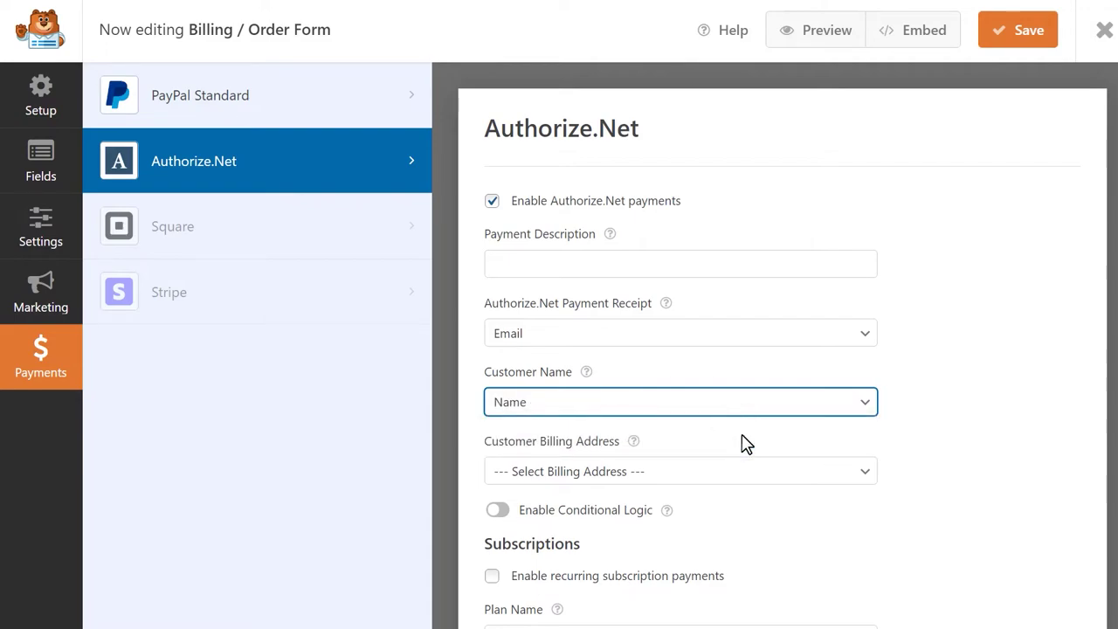
pyautogui.click(764, 472)
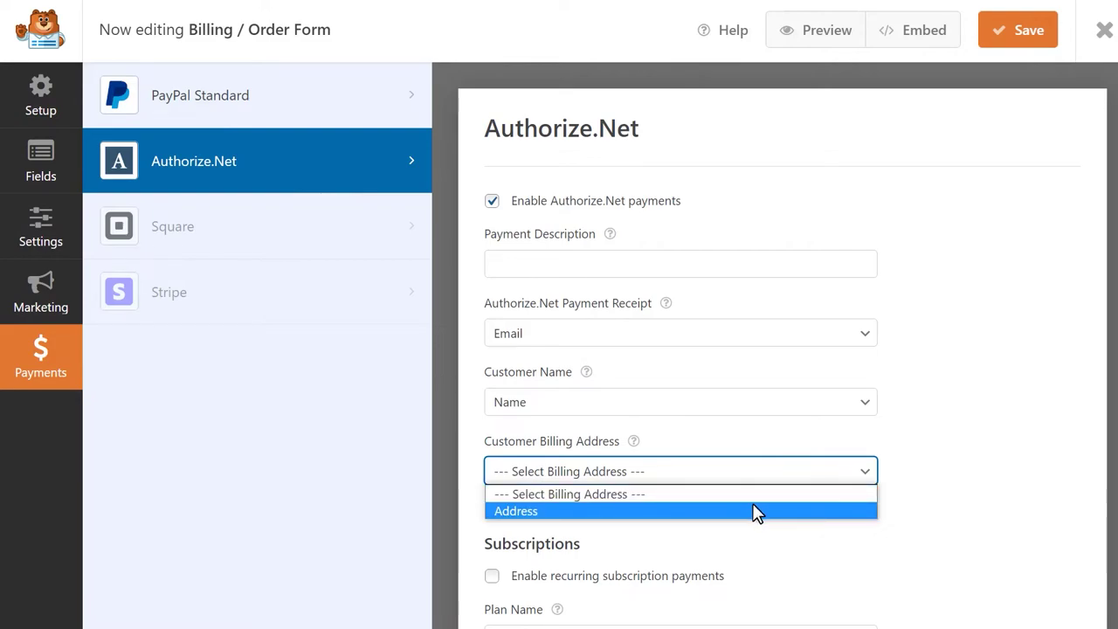
pyautogui.click(756, 513)
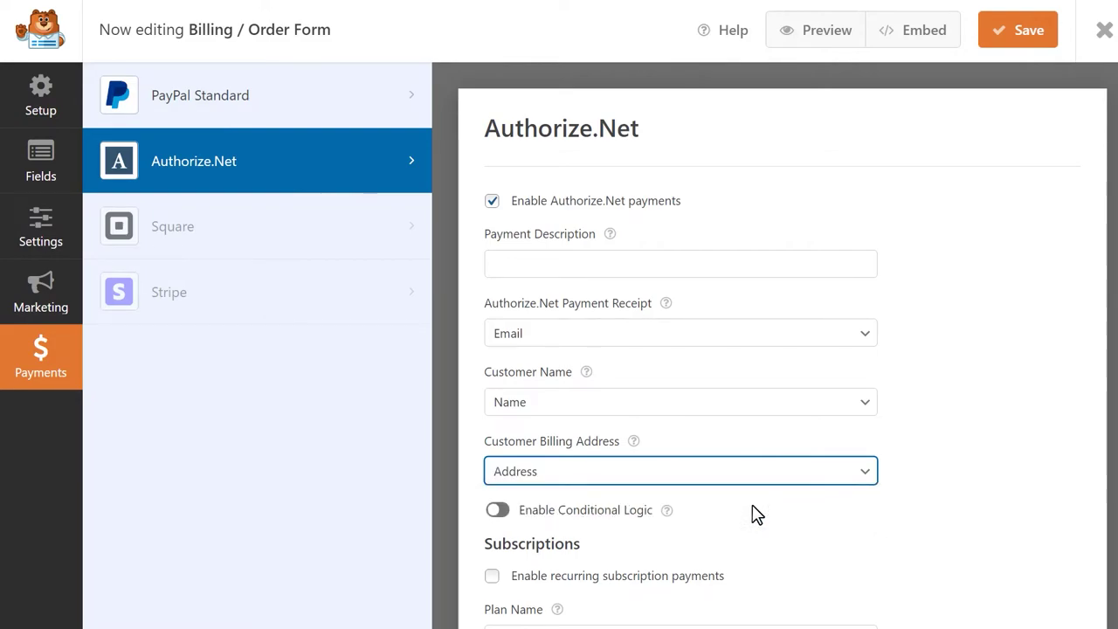
# Step: Try the payment's conditional logic, then turn it off again and confirm removing the rules
pyautogui.click(498, 510)
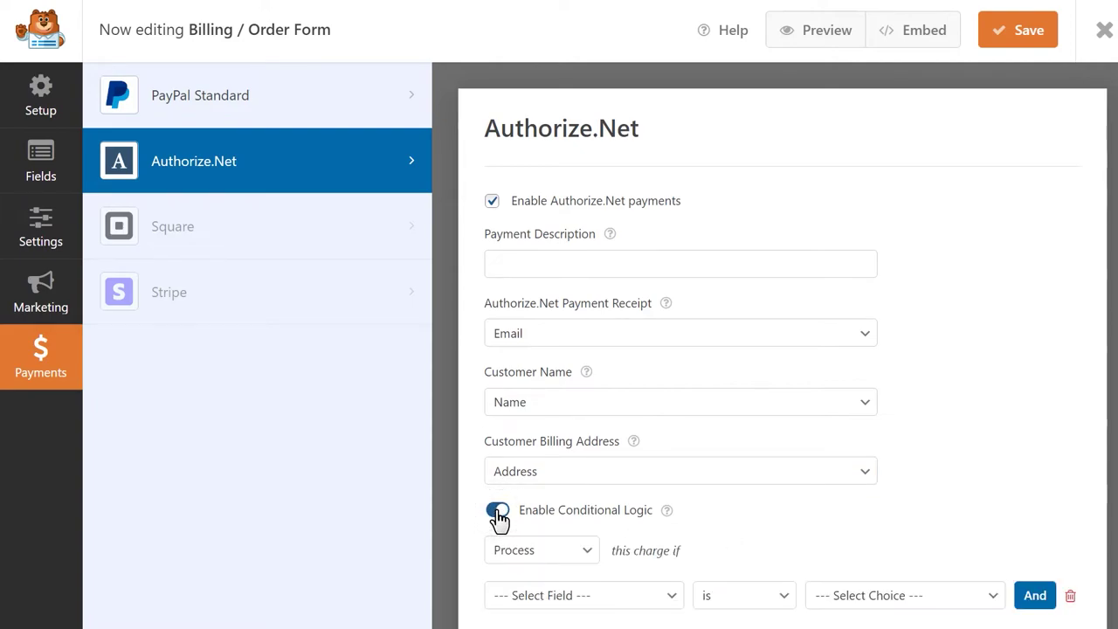
pyautogui.scroll(-1, 465, 524)
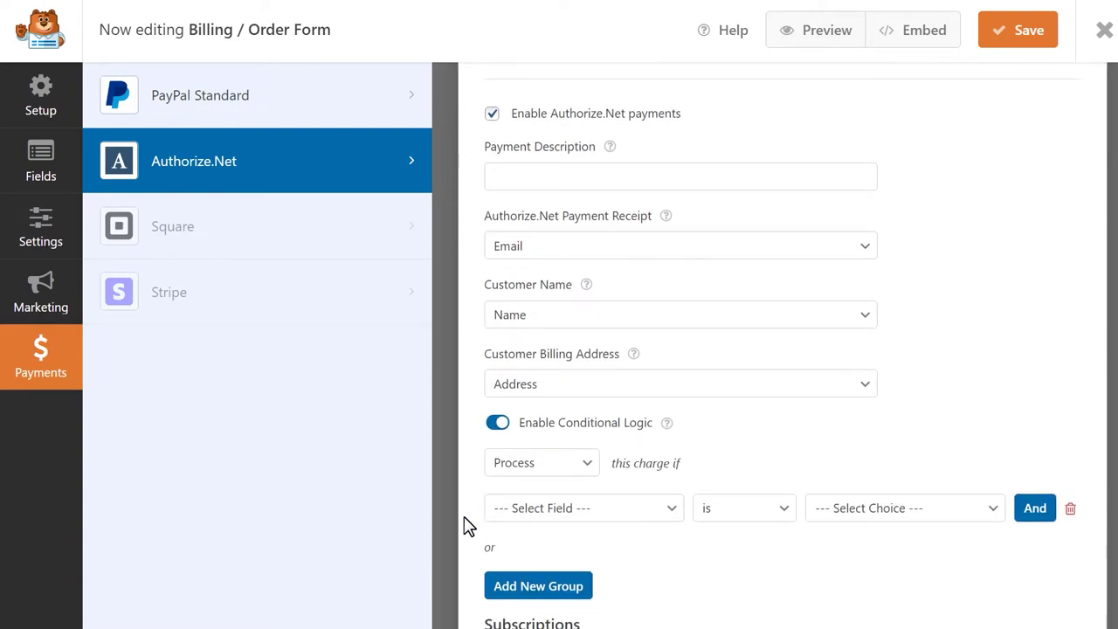
pyautogui.click(564, 467)
pyautogui.click(564, 474)
pyautogui.click(602, 509)
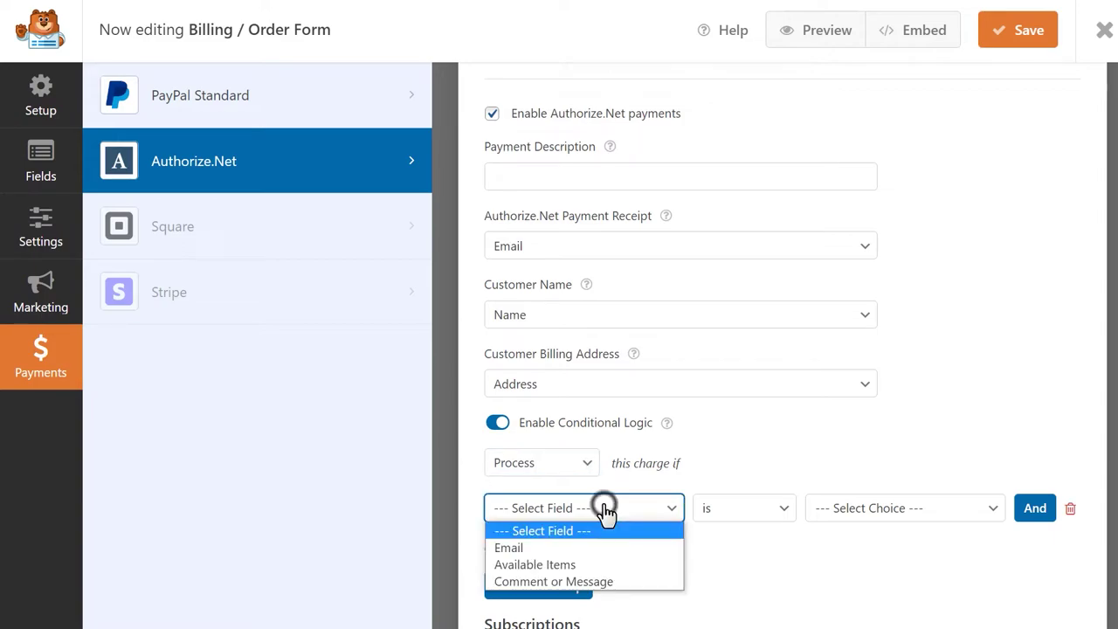
pyautogui.click(608, 513)
pyautogui.click(844, 510)
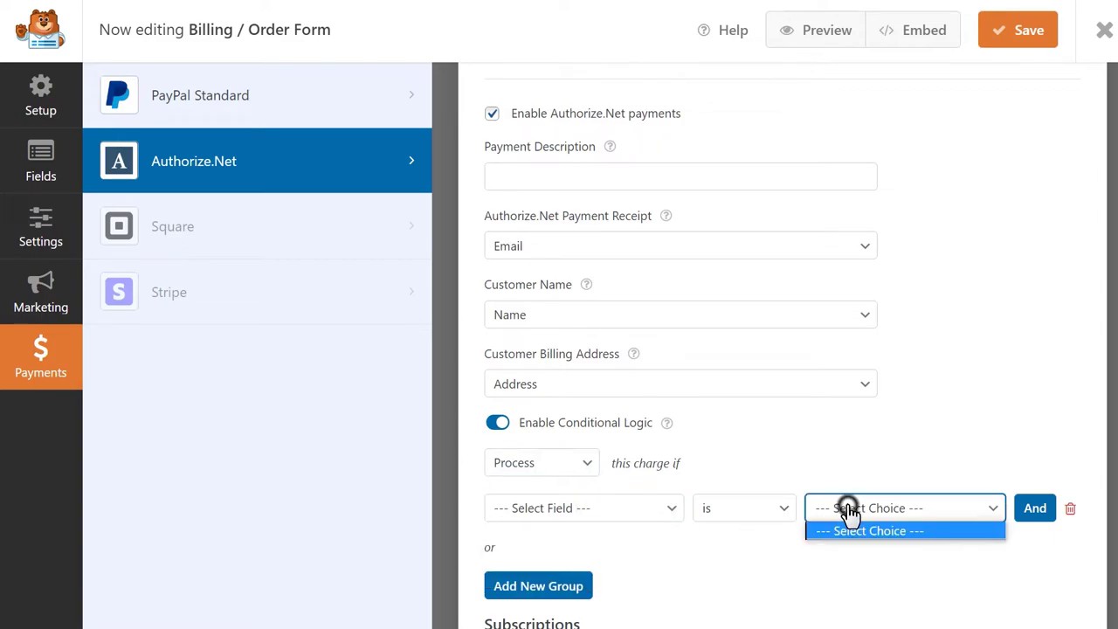
pyautogui.click(848, 514)
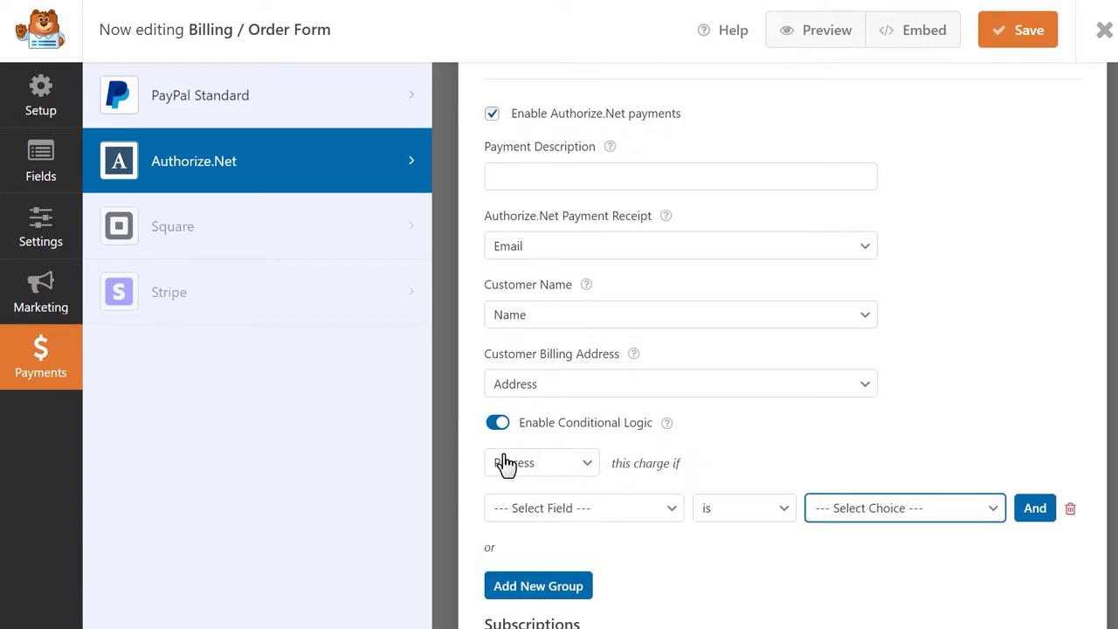
pyautogui.click(497, 422)
pyautogui.click(516, 412)
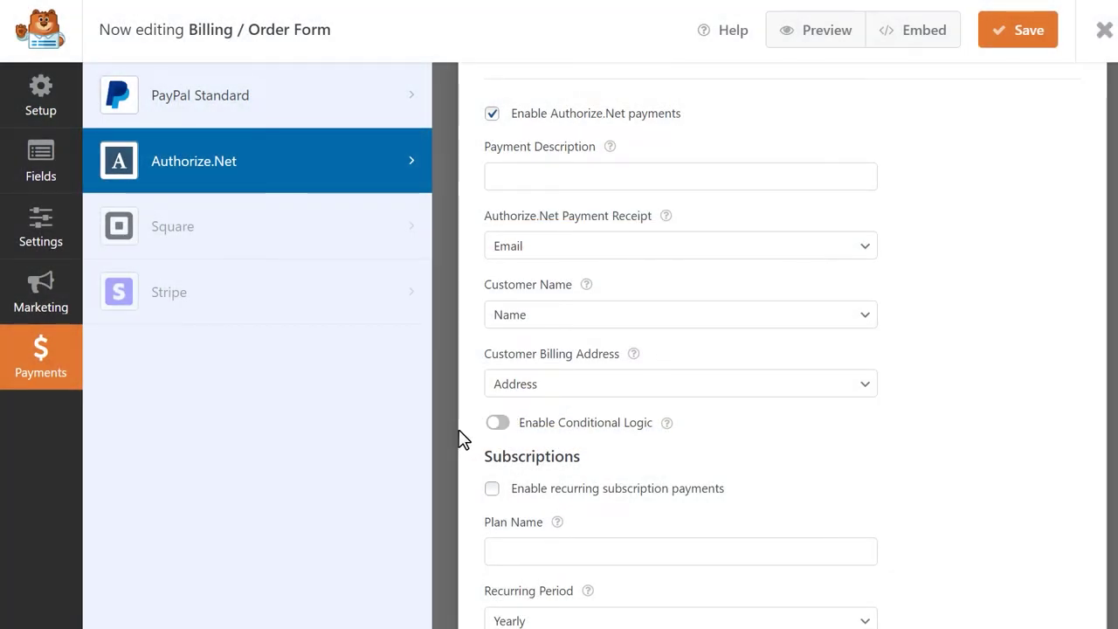
# Step: Enable recurring Authorize.Net subscription payments, keeping the recurring period at Yearly
pyautogui.scroll(-3, 461, 440)
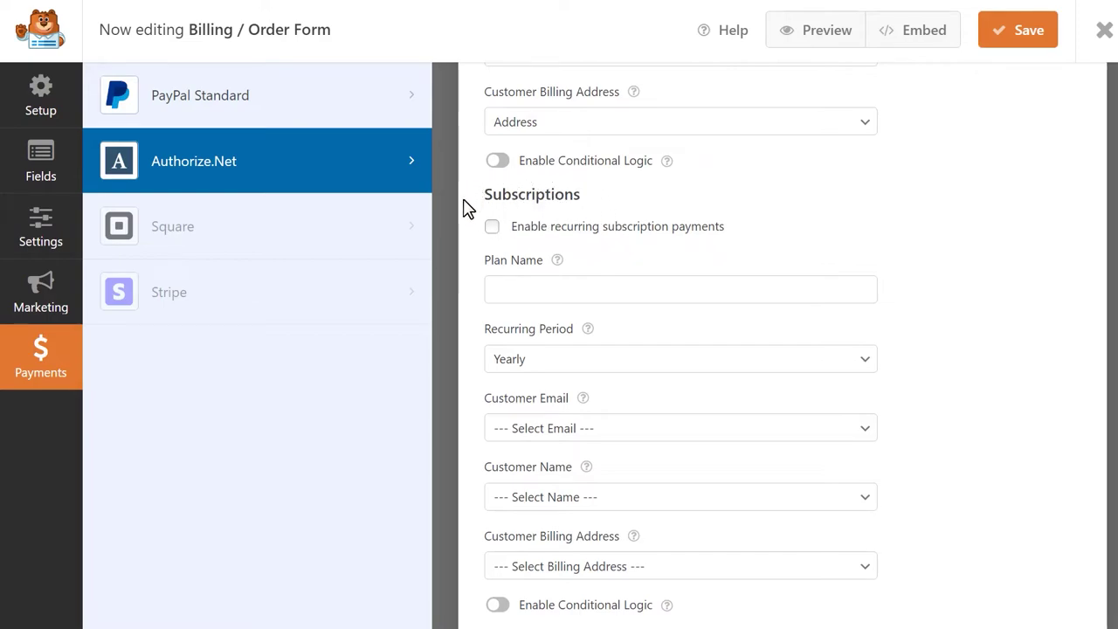
pyautogui.click(492, 228)
pyautogui.click(637, 289)
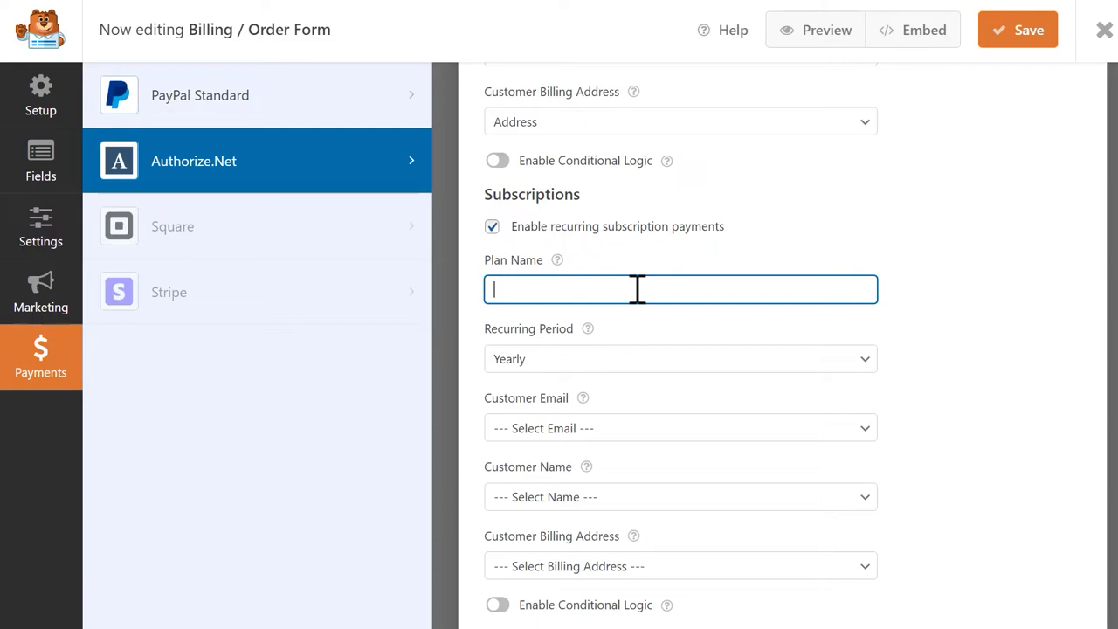
pyautogui.click(704, 355)
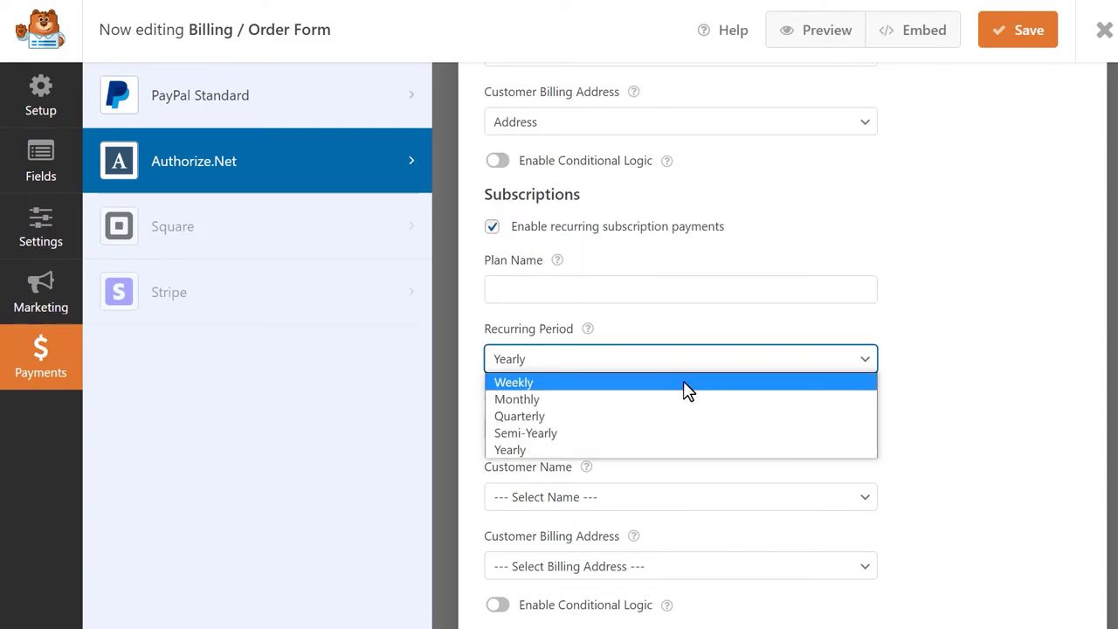
pyautogui.click(657, 449)
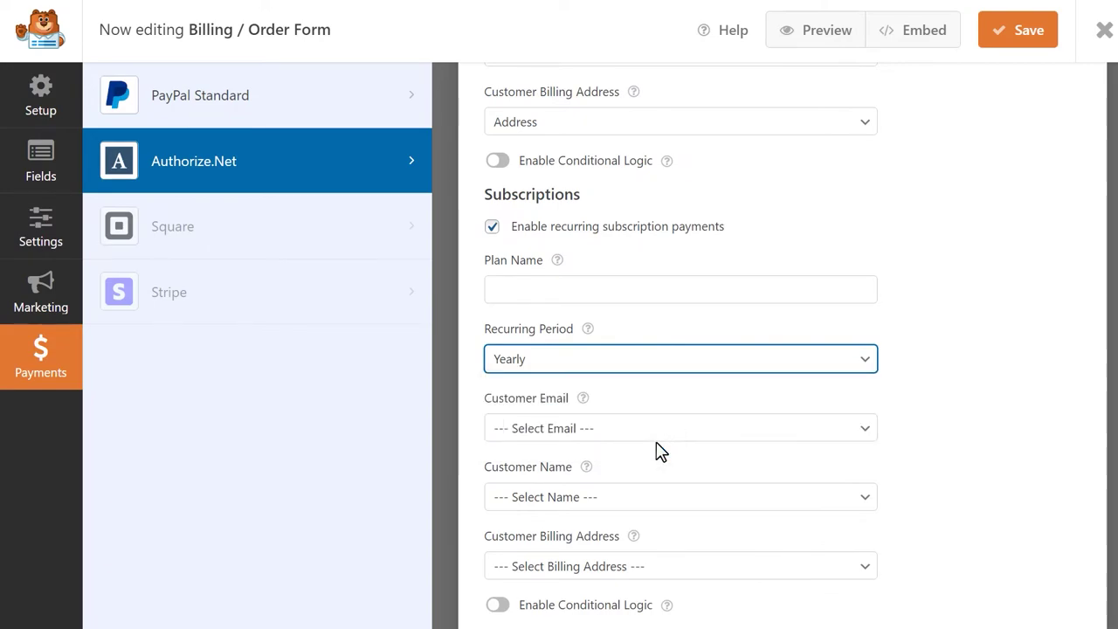
# Step: Map the subscription customer email, name and billing address to the Email, Name and Address fields
pyautogui.click(670, 430)
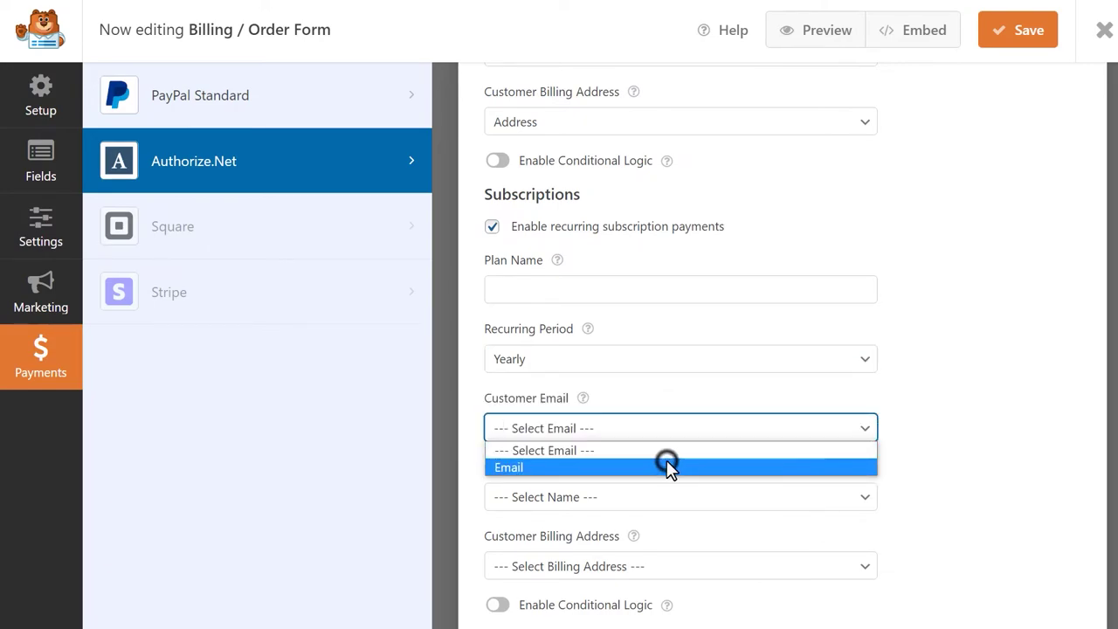
pyautogui.click(668, 467)
pyautogui.click(676, 497)
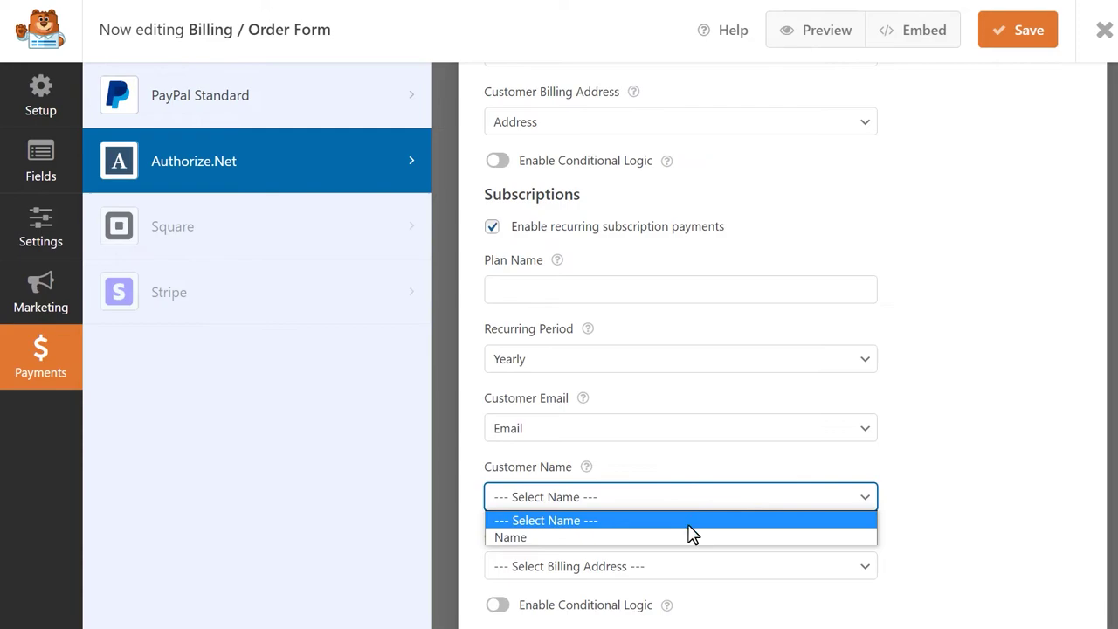
pyautogui.click(687, 536)
pyautogui.click(696, 564)
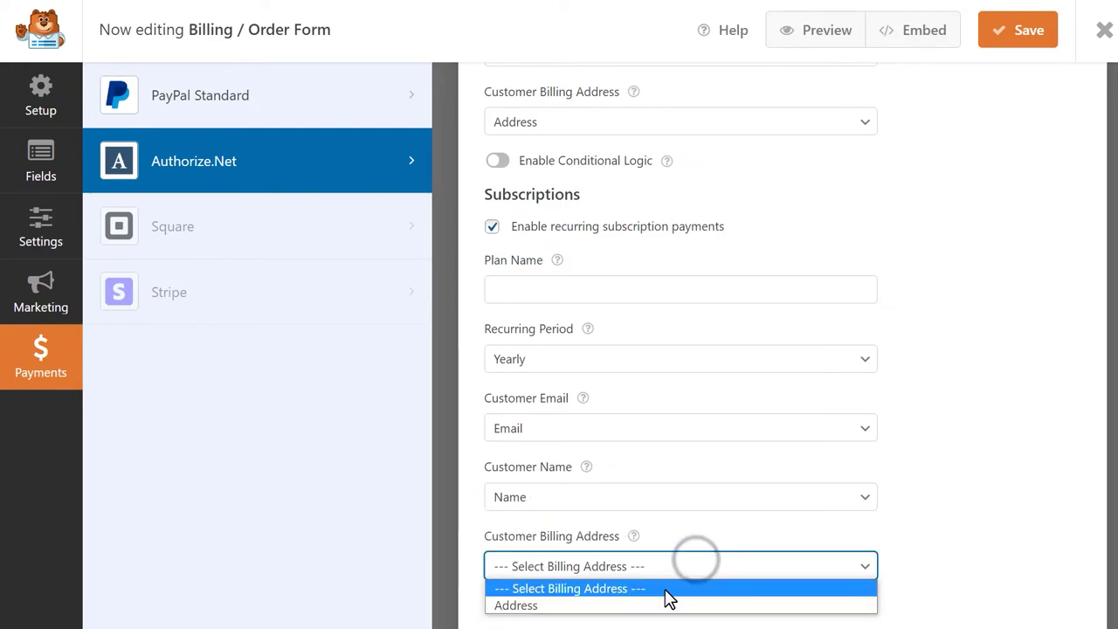
pyautogui.click(656, 606)
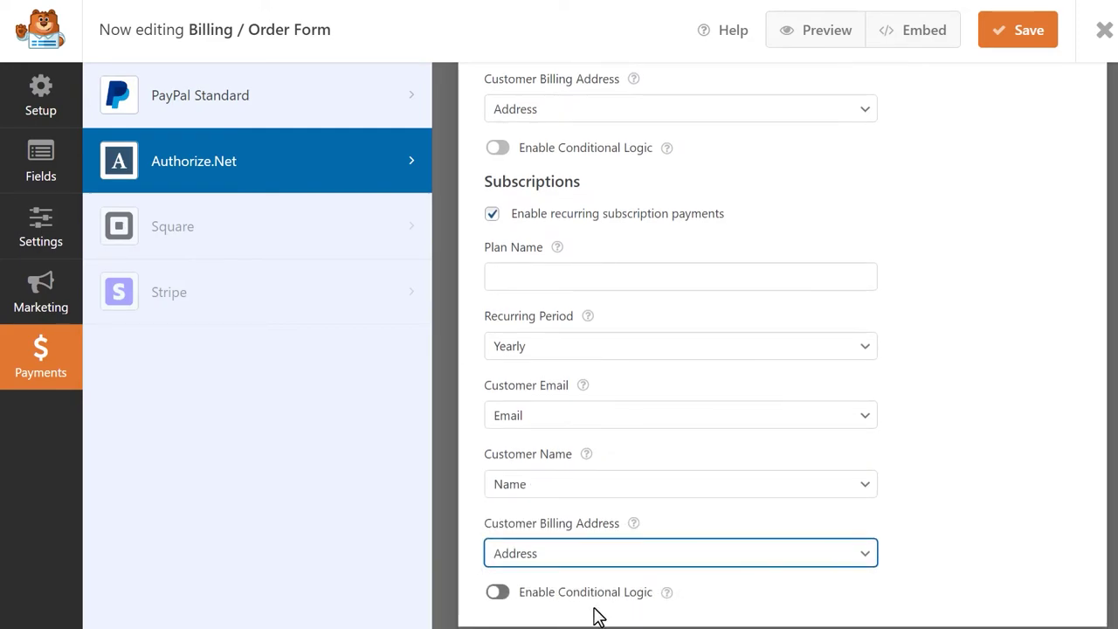
# Step: Turn recurring-payment conditional logic on, then off again, confirming removal of its rules
pyautogui.click(497, 592)
pyautogui.scroll(-2, 463, 566)
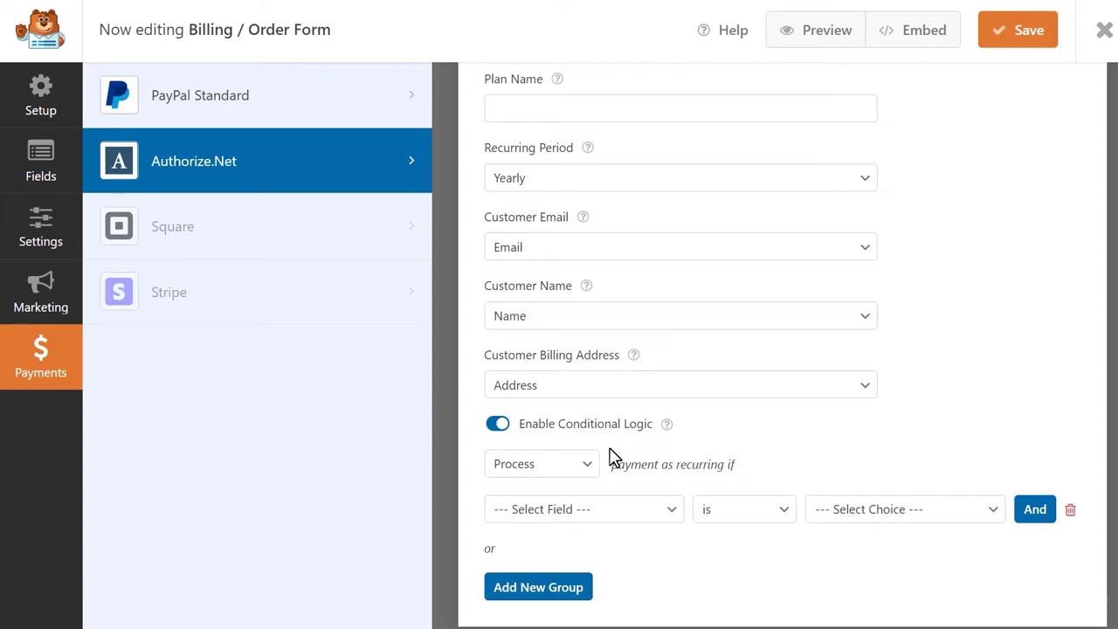
pyautogui.click(497, 426)
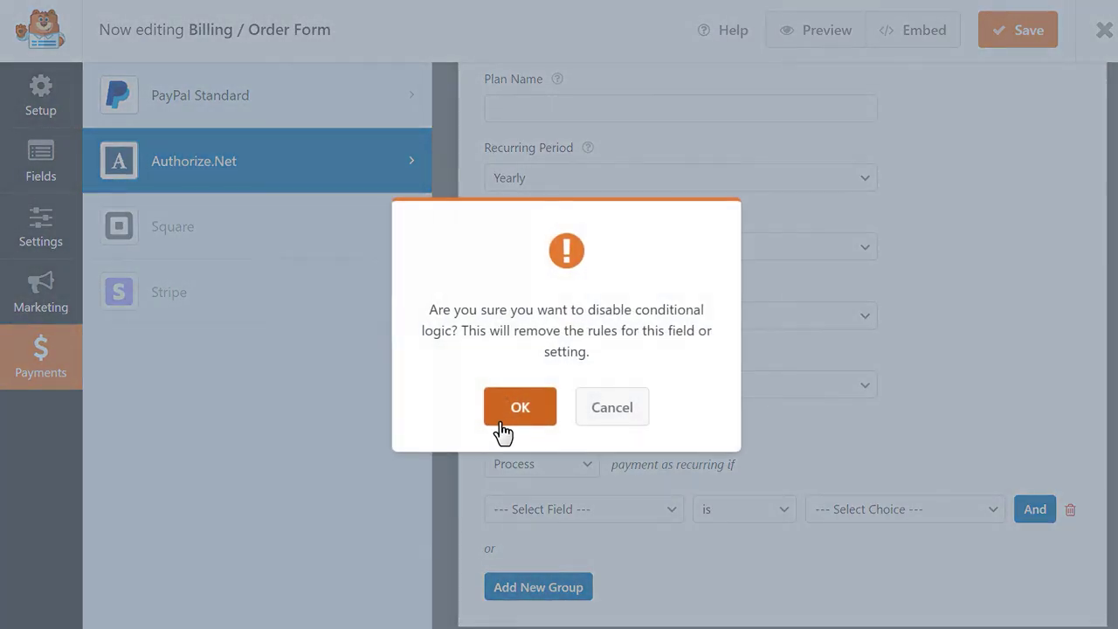
pyautogui.click(521, 407)
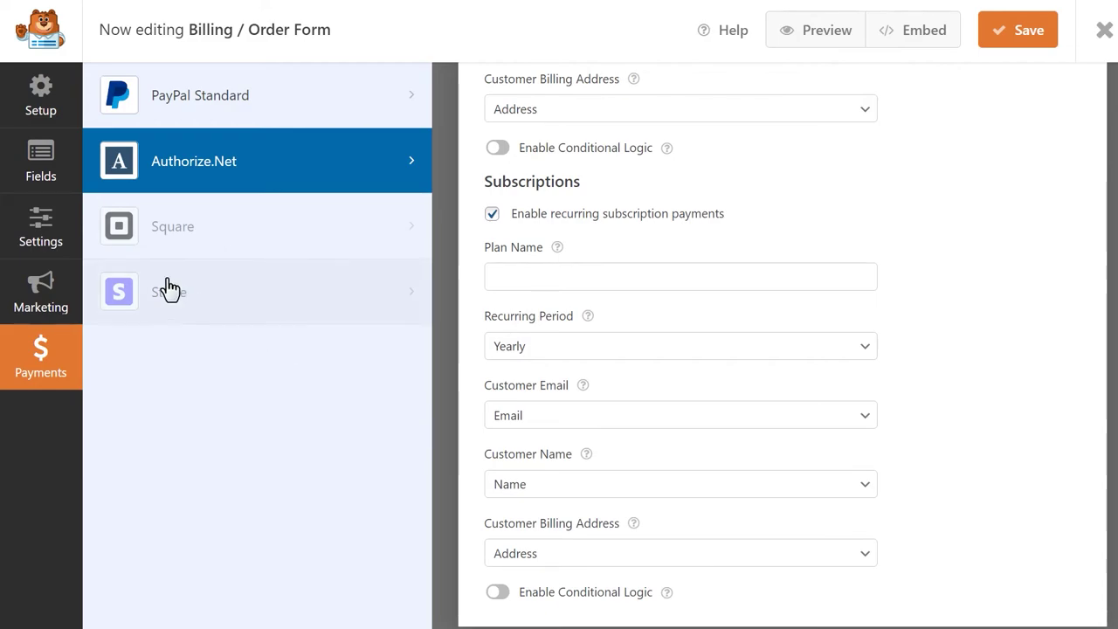
# Step: Enable the default notification for Authorize.Net completed payments, dismiss the notice, and save the form
pyautogui.click(41, 234)
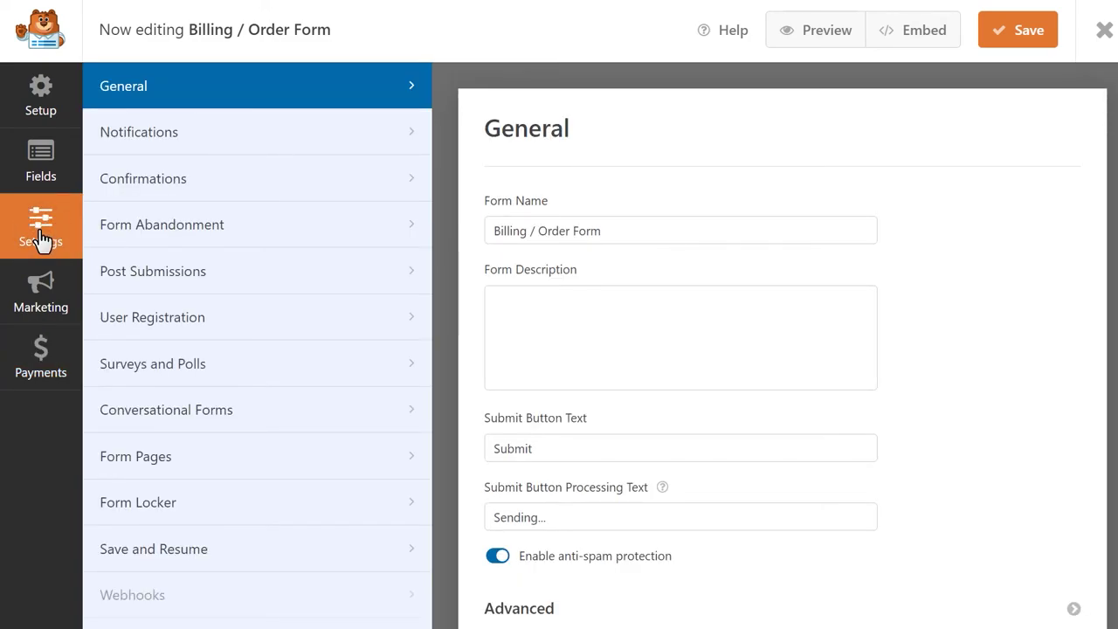
pyautogui.click(264, 137)
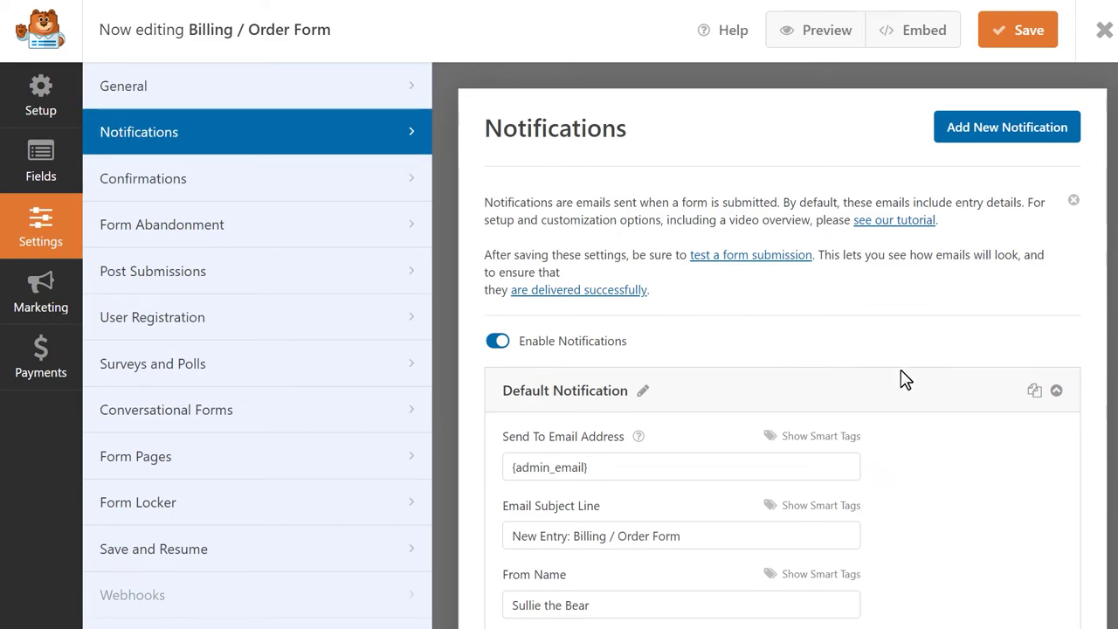
pyautogui.scroll(-5, 903, 377)
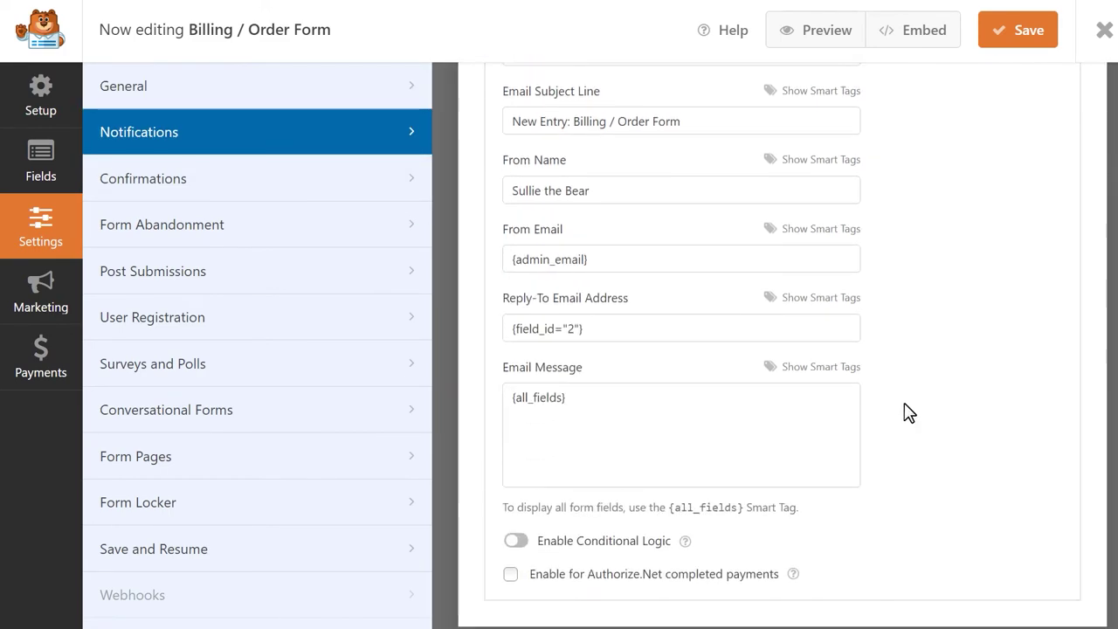
pyautogui.click(510, 575)
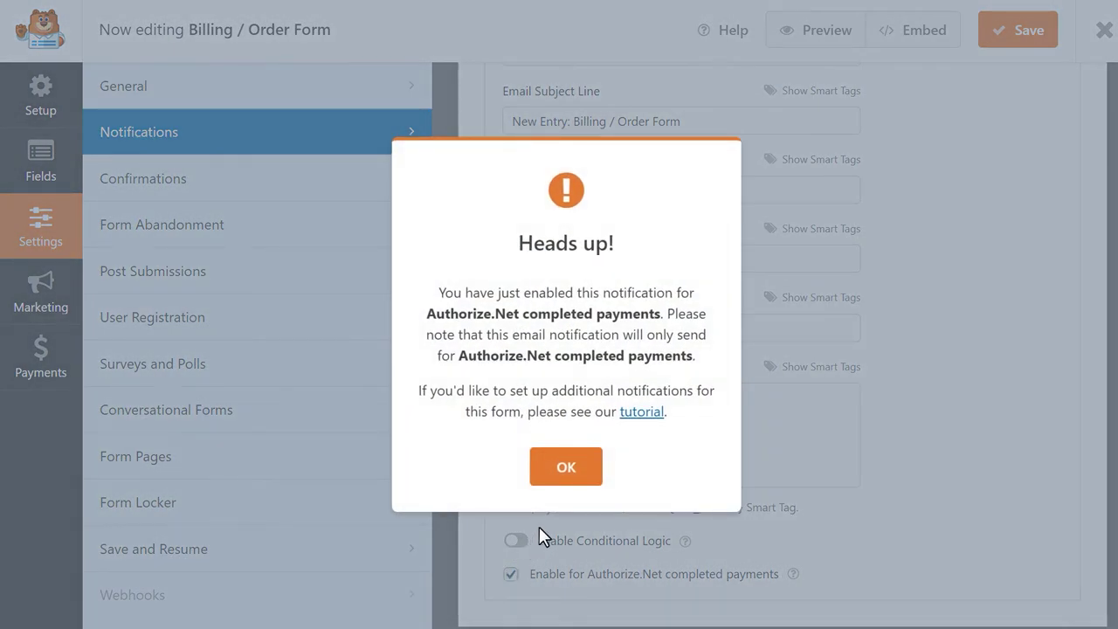
pyautogui.click(570, 469)
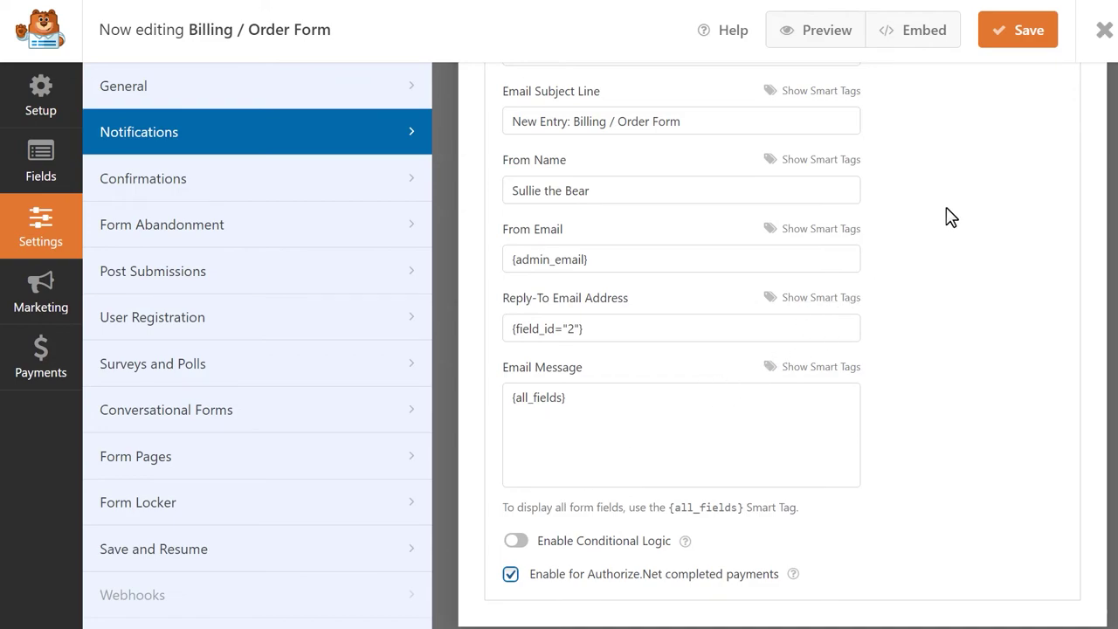
pyautogui.click(1022, 30)
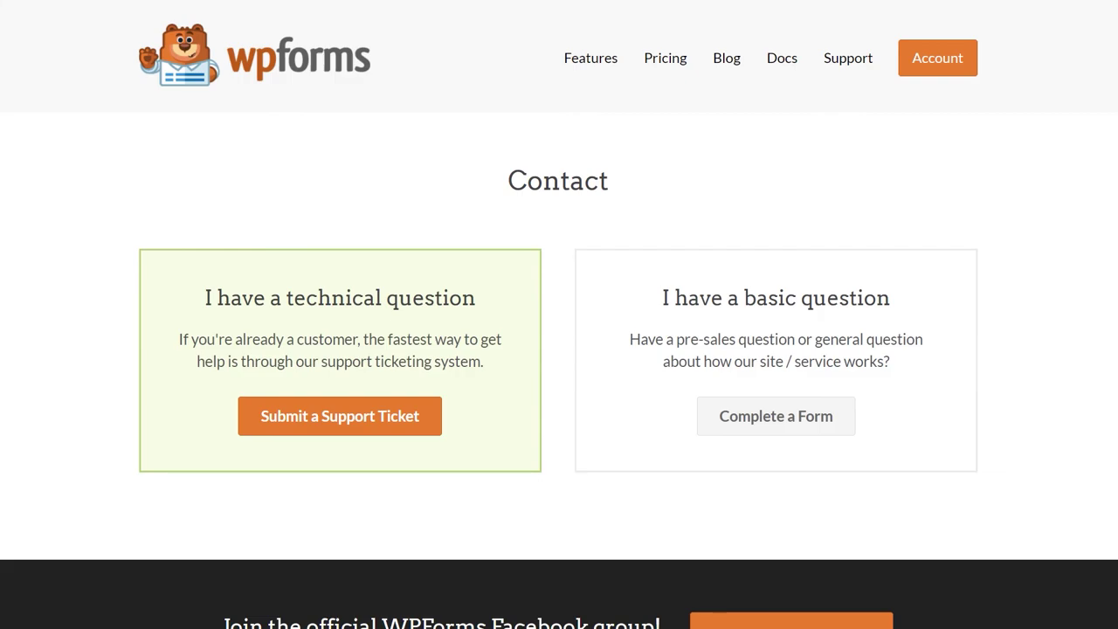
# Step: Scroll down the WPForms.com page to the support ticket form's Name and Email fields
pyautogui.scroll(-5, 559, 314)
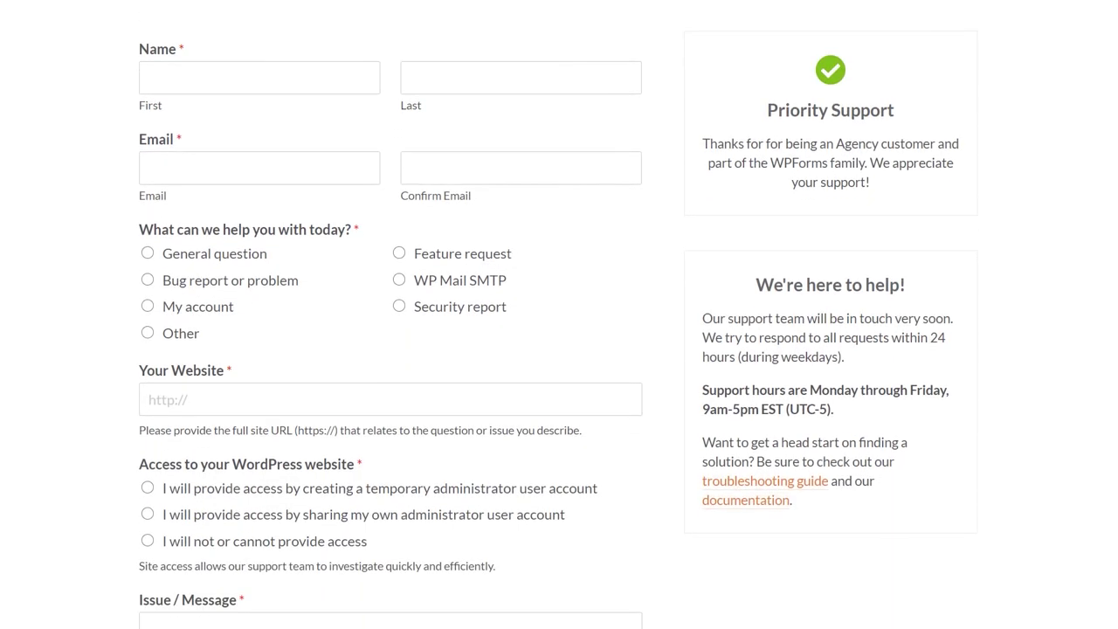